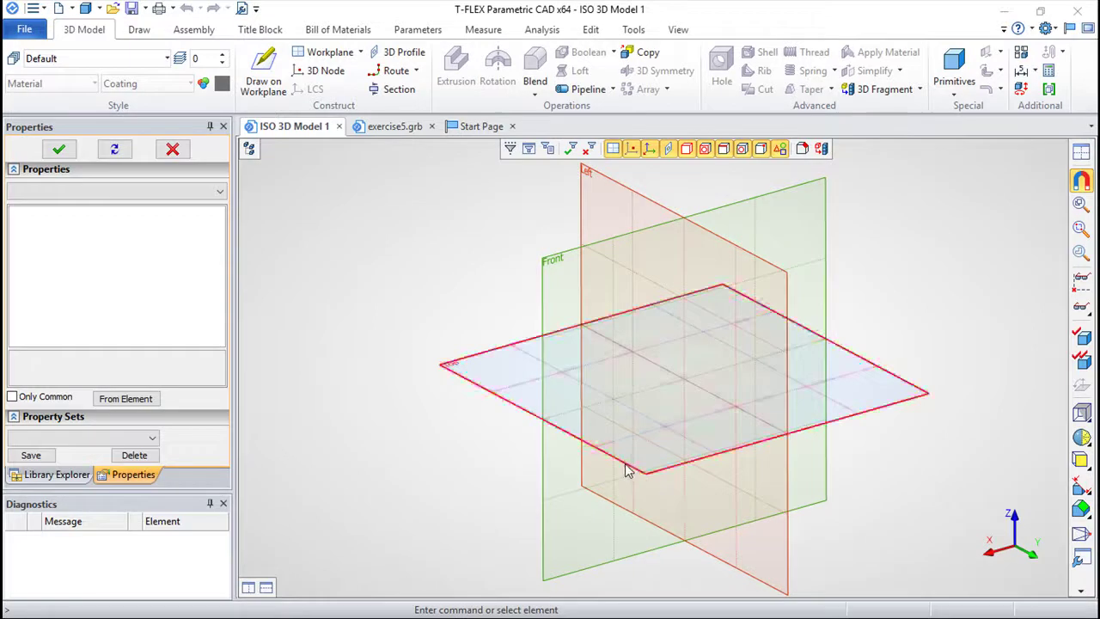
# Start a sketch on the Top workplane with construction lines crossing at the origin
pyautogui.rightClick(627, 471)
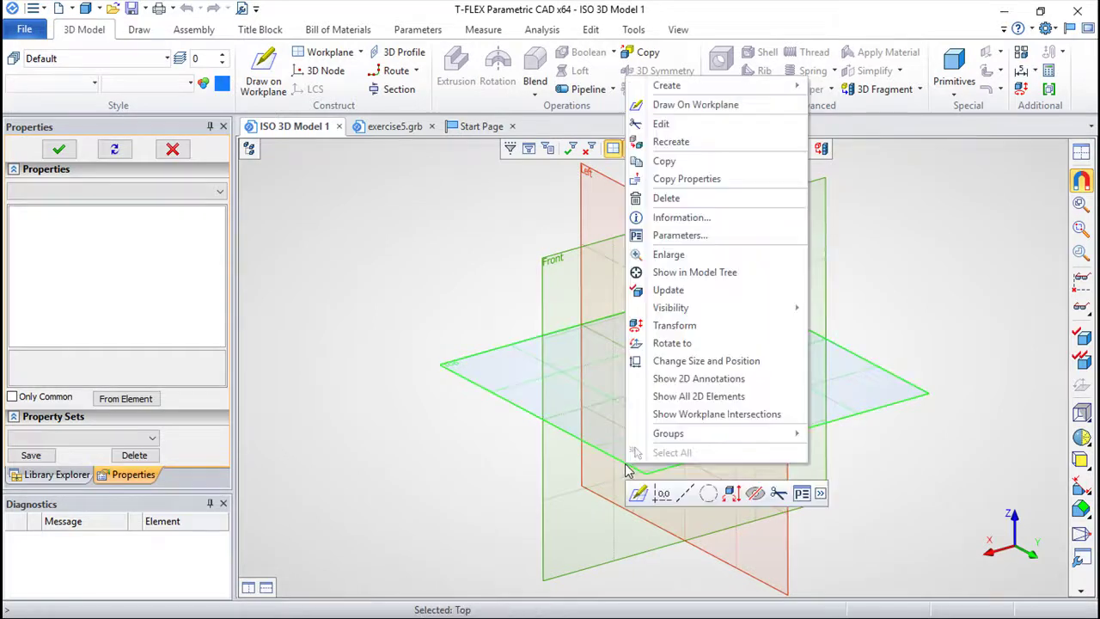
pyautogui.click(639, 494)
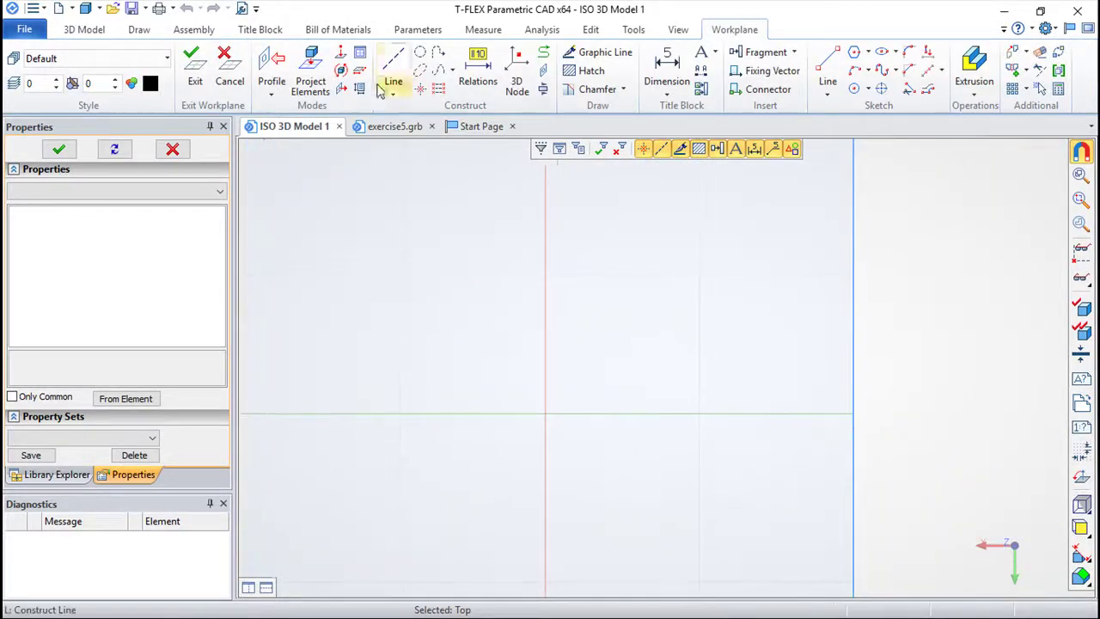
pyautogui.click(393, 62)
pyautogui.click(249, 178)
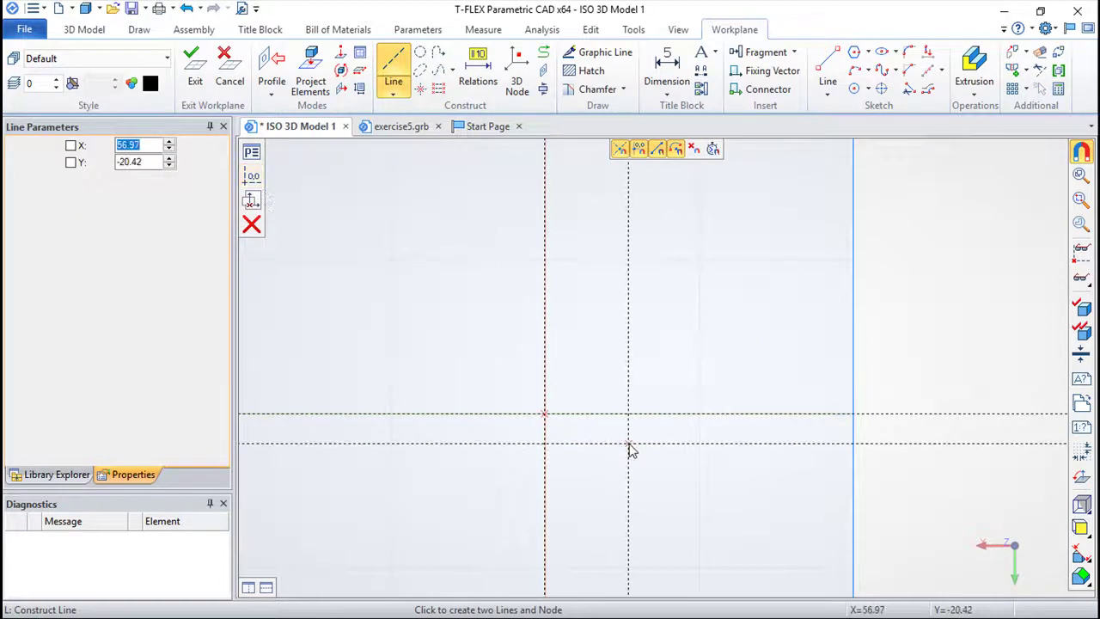
pyautogui.press('o')
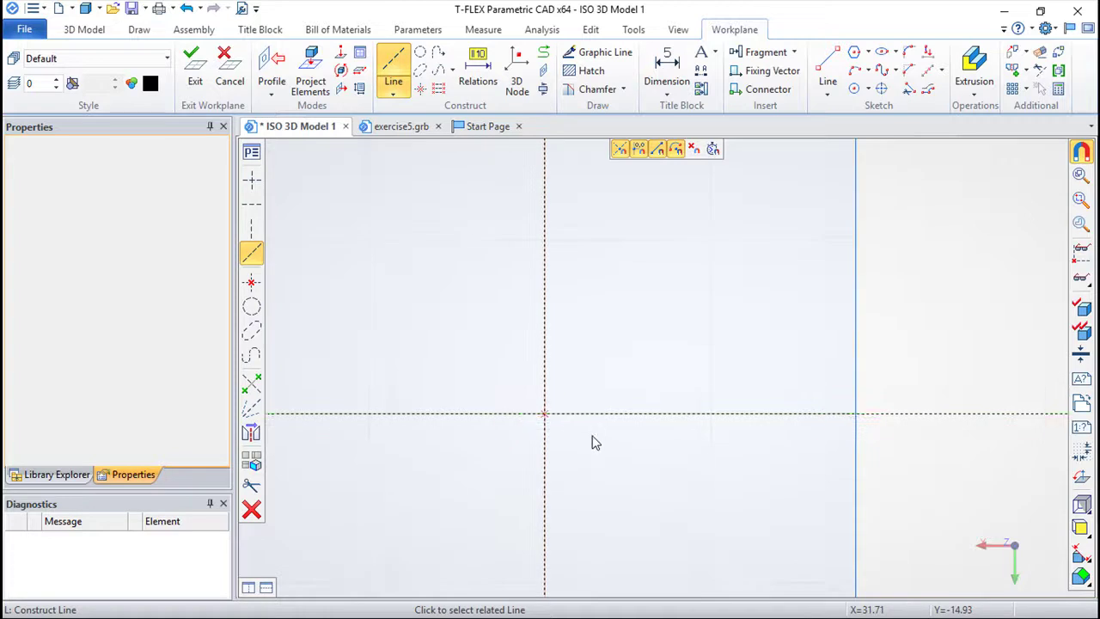
# Add construction lines offset 125 from both the vertical and horizontal origin lines
pyautogui.click(555, 461)
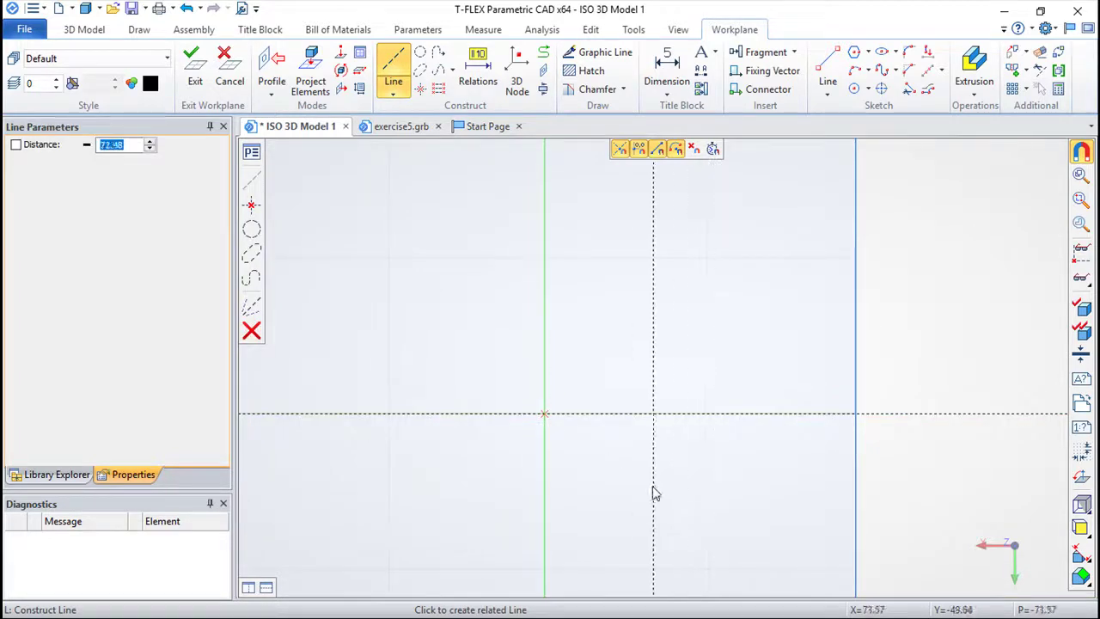
pyautogui.write('125')
pyautogui.press('Return')
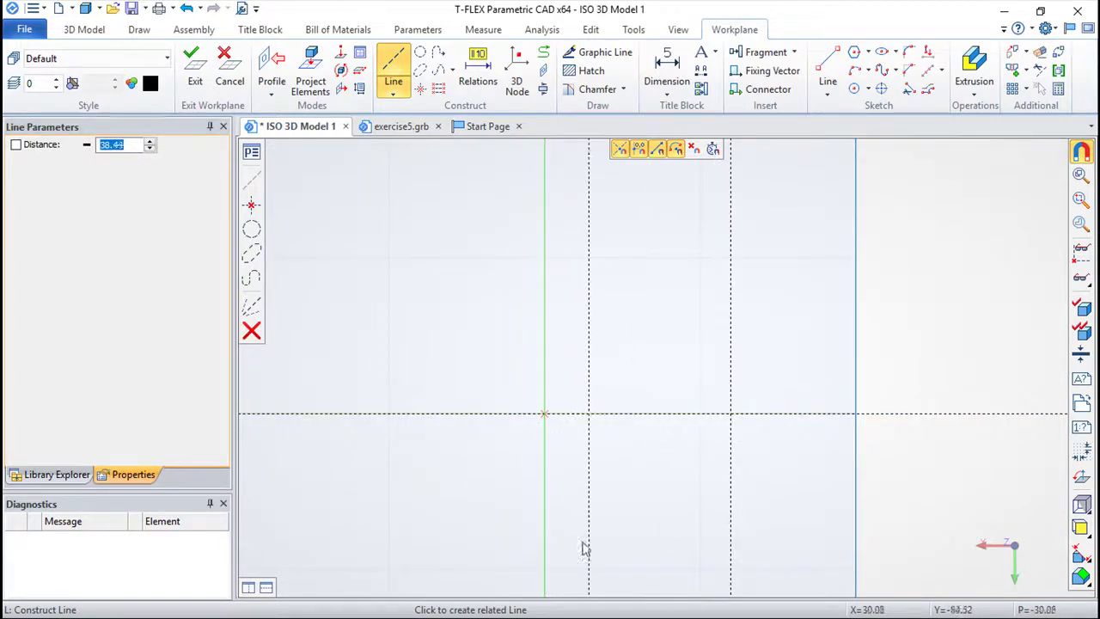
pyautogui.press('Escape')
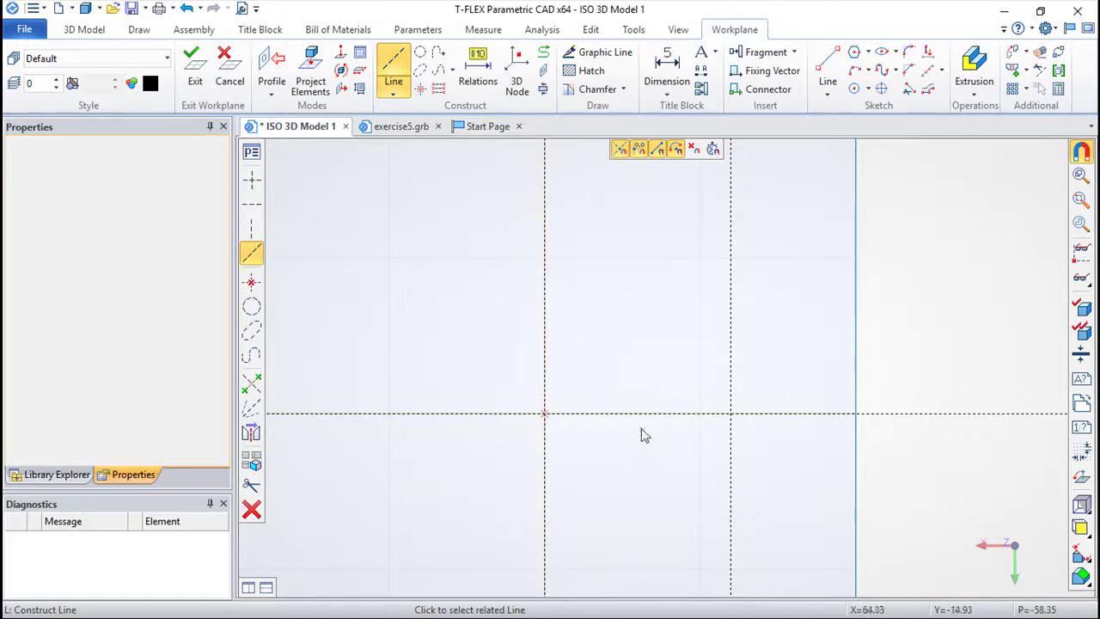
pyautogui.click(647, 416)
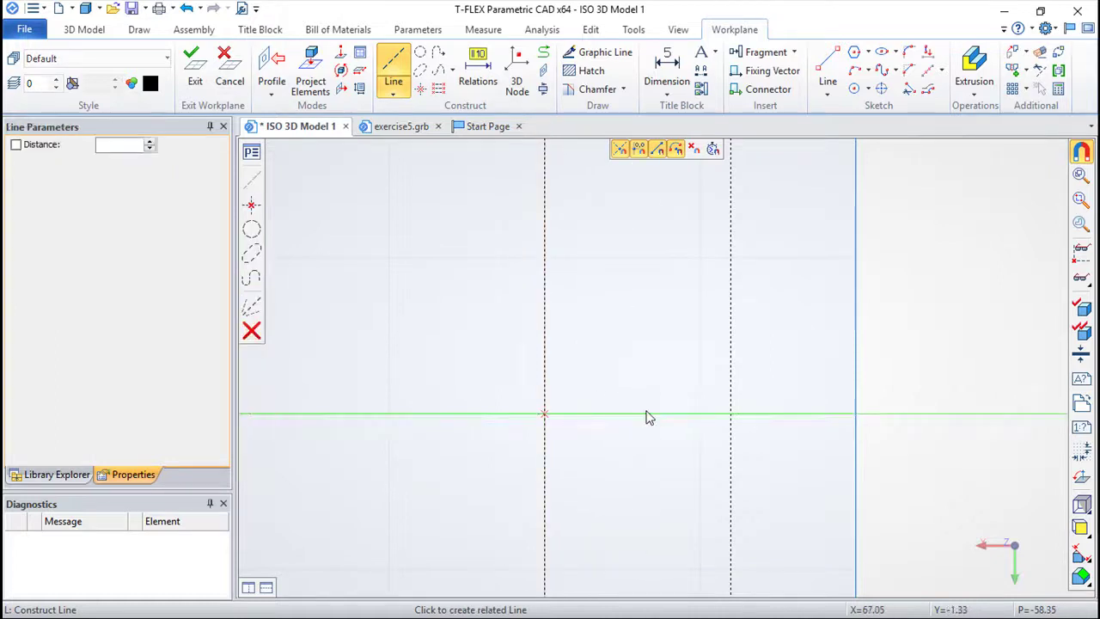
pyautogui.click(577, 362)
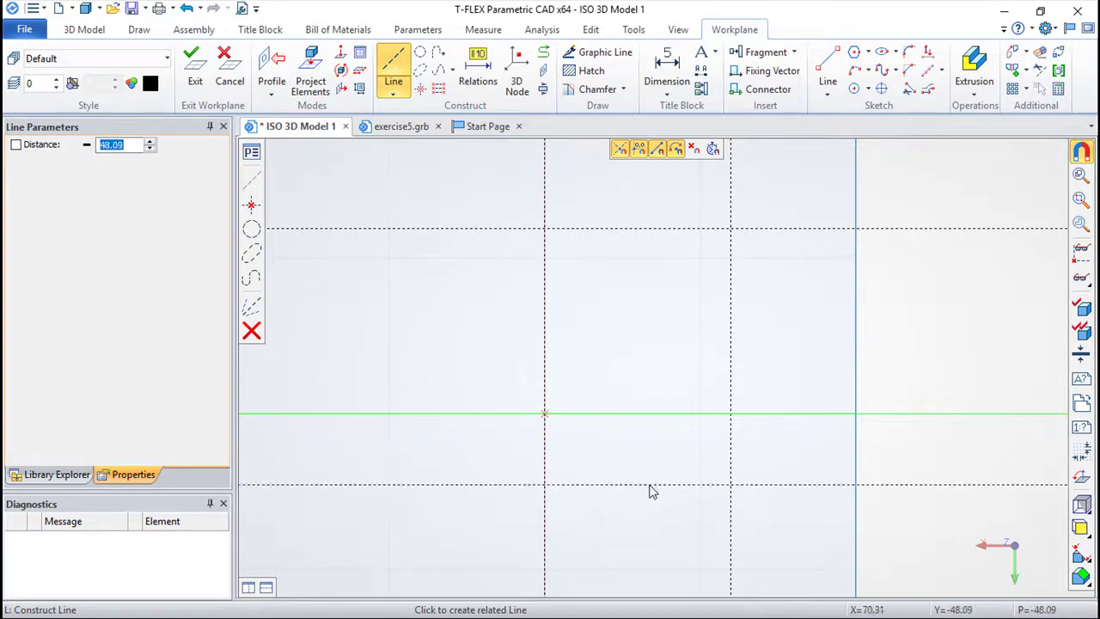
pyautogui.press('Escape')
# Add a horizontal construction line 38 and a vertical one 70 from the origin
pyautogui.click(754, 417)
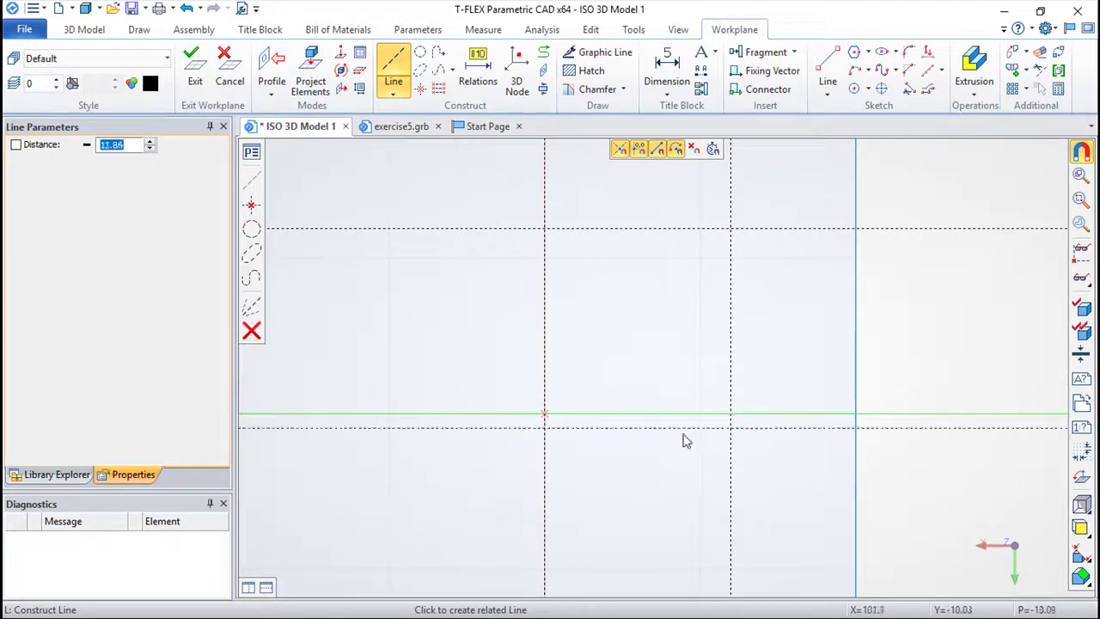
pyautogui.write('38')
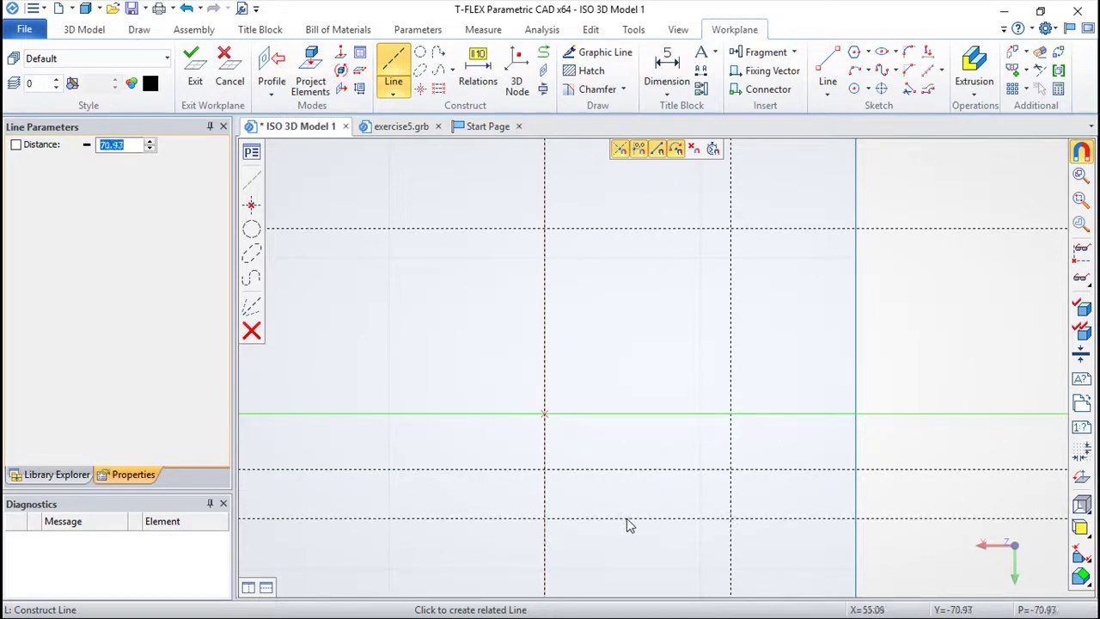
pyautogui.click(636, 391)
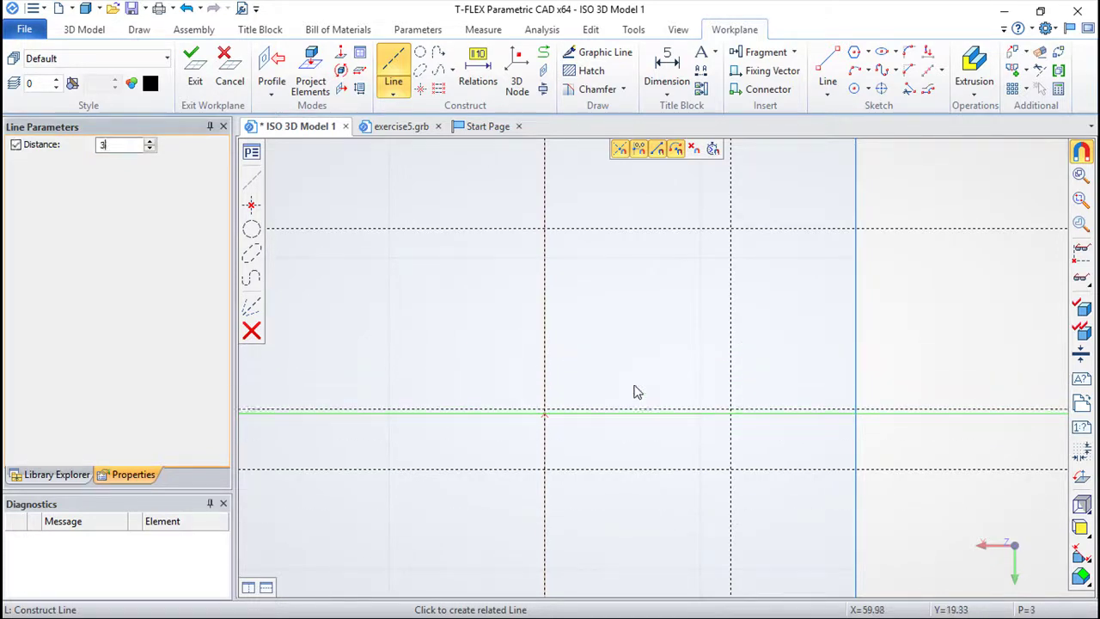
pyautogui.press('Escape')
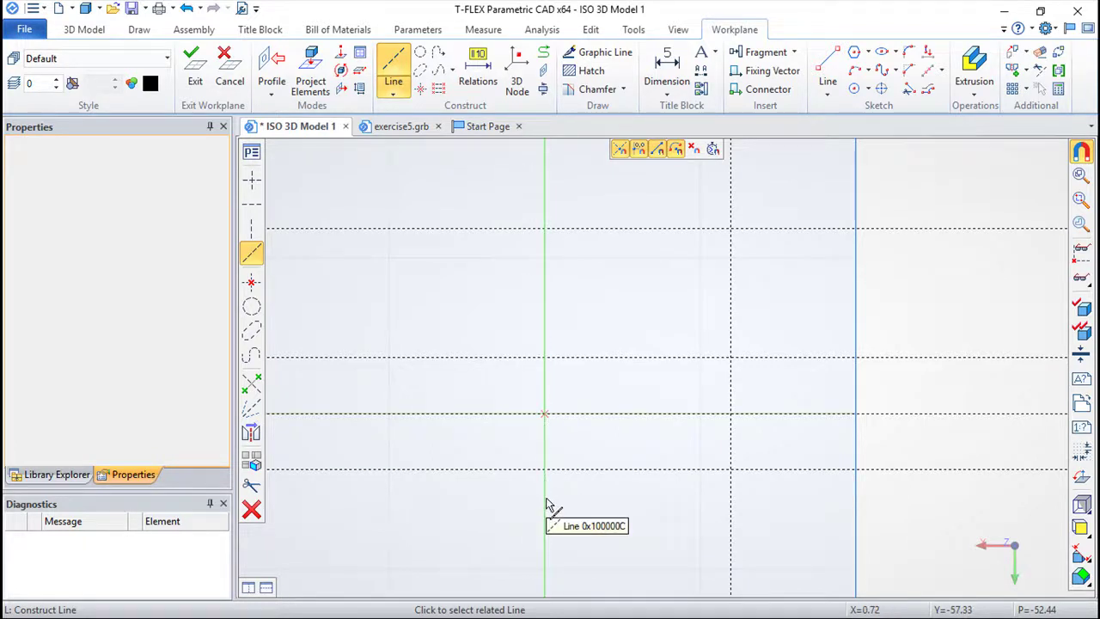
pyautogui.click(548, 503)
pyautogui.write('70')
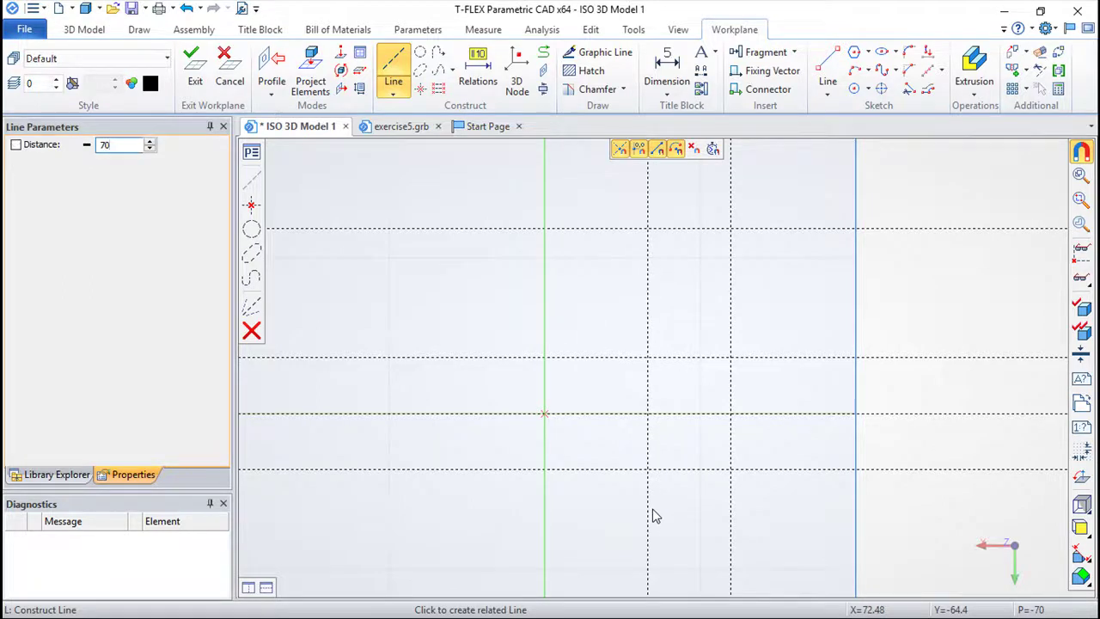
pyautogui.press('Return')
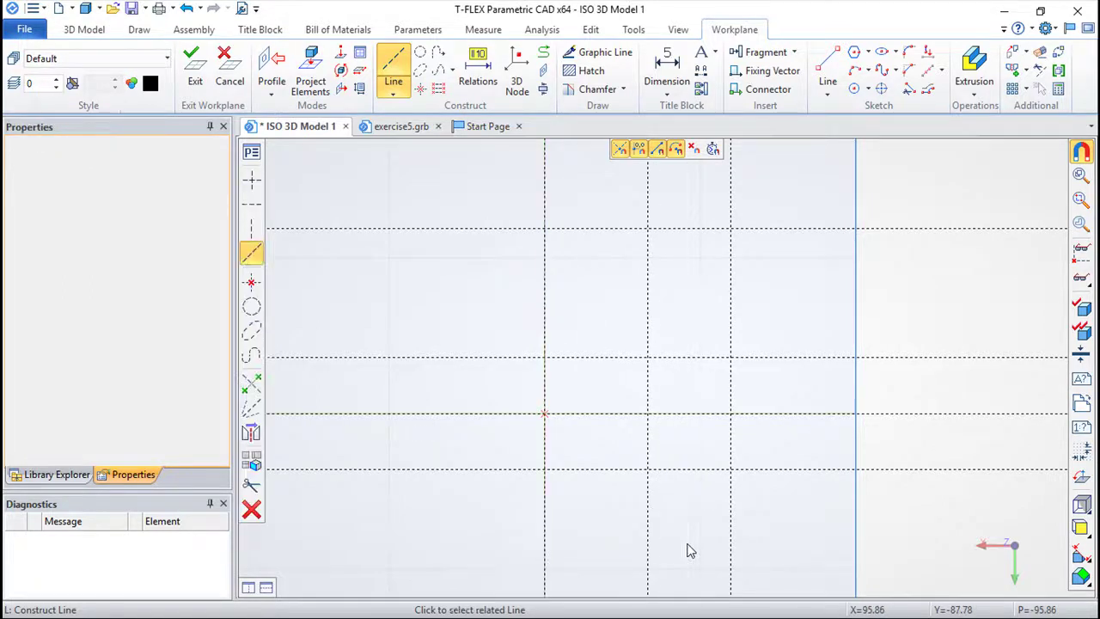
# End the construction line command and move a stray line back onto the origin line
pyautogui.click(603, 475)
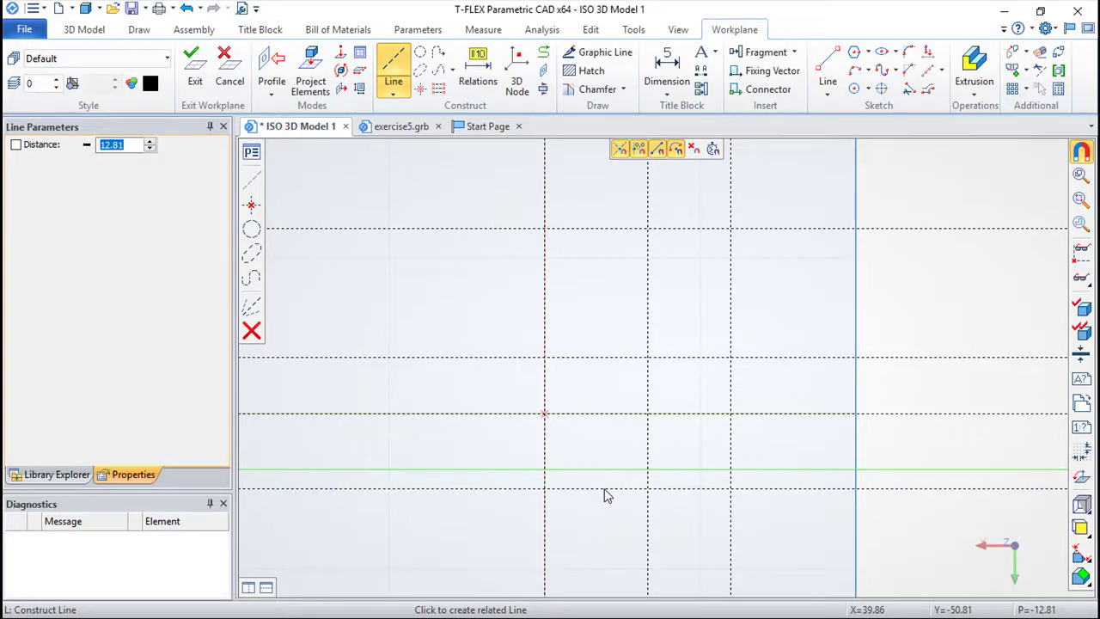
pyautogui.rightClick(619, 503)
pyautogui.rightClick(628, 516)
pyautogui.press('Escape')
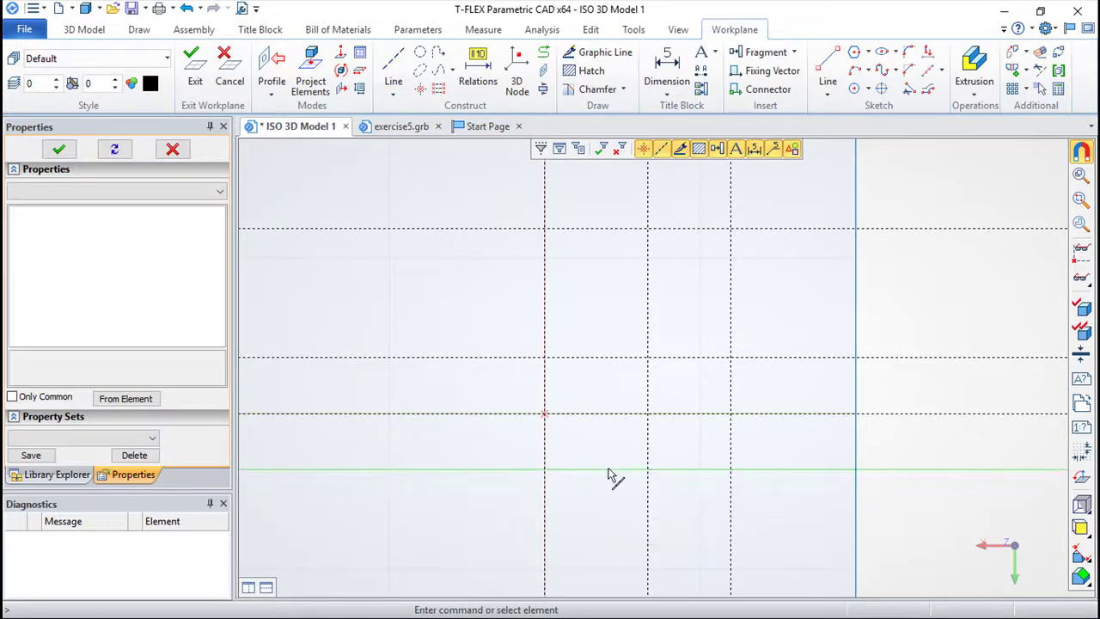
pyautogui.click(608, 475)
pyautogui.click(606, 477)
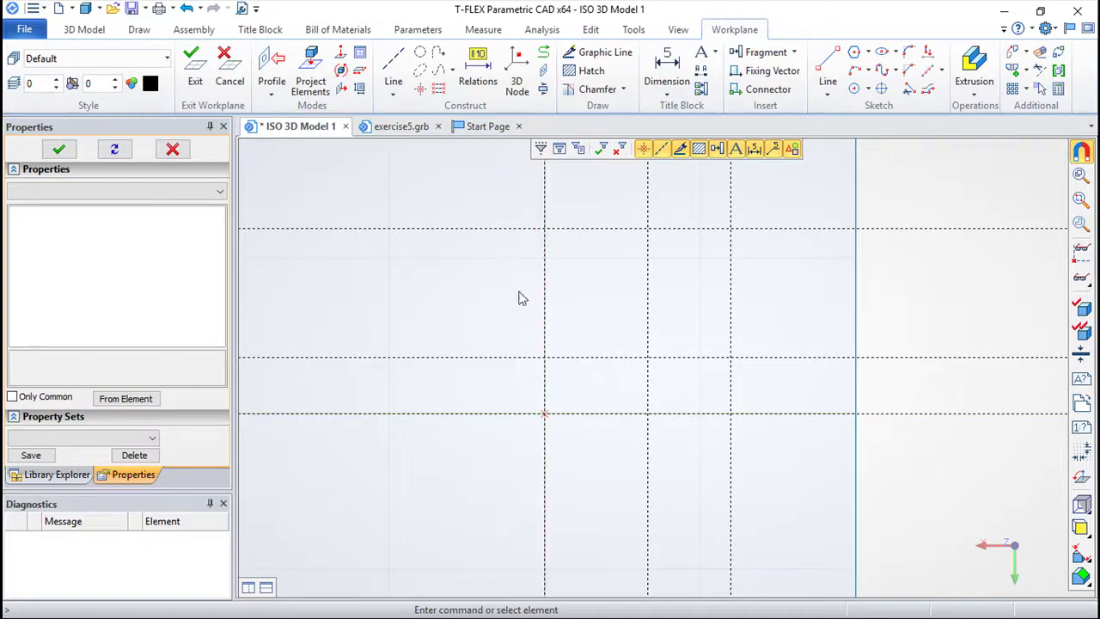
# Trace the six-edge L outline through the construction-line intersections, then exit the sketch
pyautogui.click(597, 54)
pyautogui.scroll(1, 585, 266)
pyautogui.scroll(1, 584, 265)
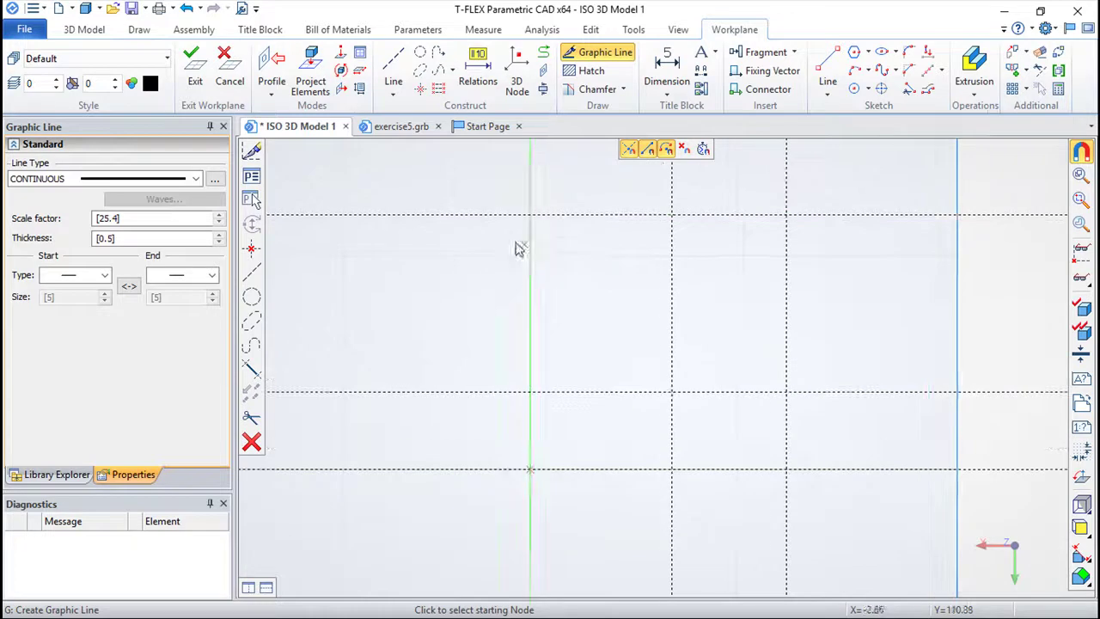
pyautogui.click(531, 215)
pyautogui.click(786, 215)
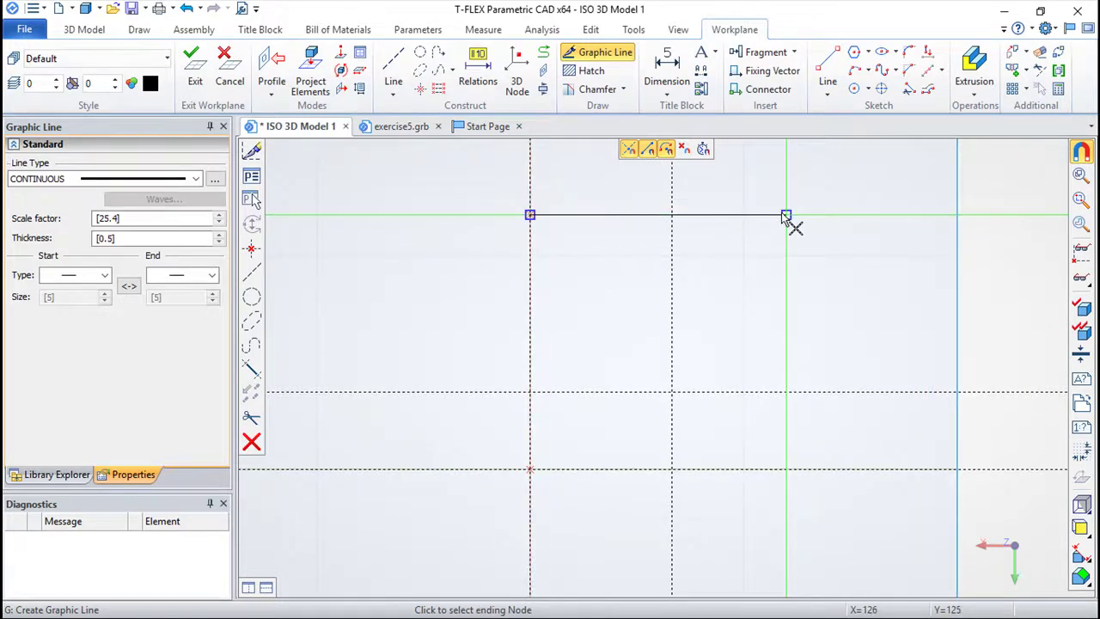
pyautogui.click(787, 393)
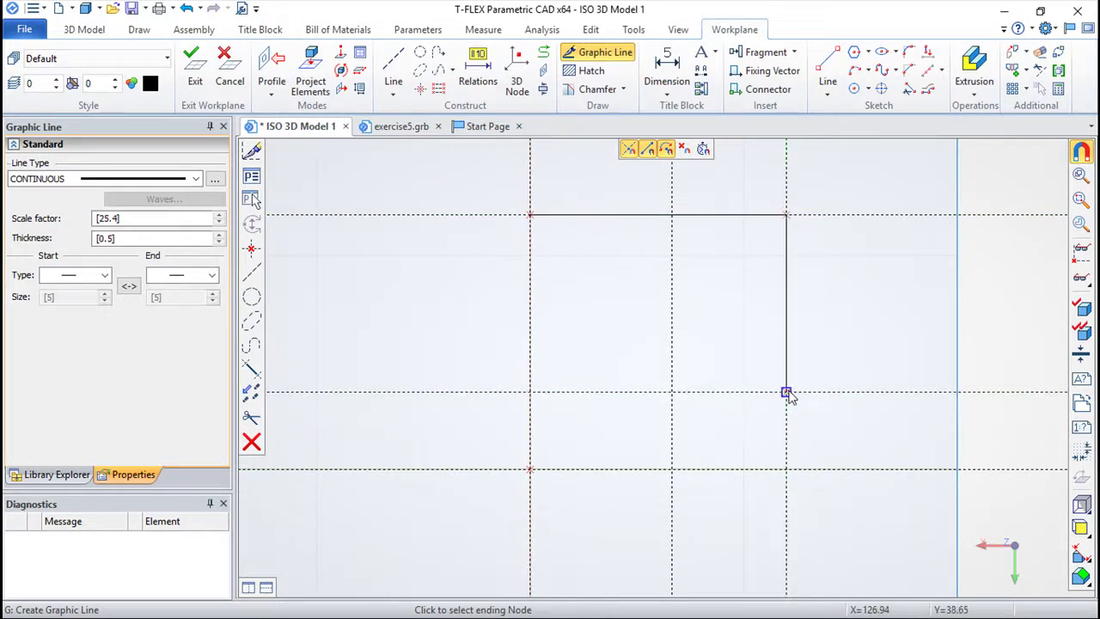
pyautogui.click(672, 393)
pyautogui.click(672, 469)
pyautogui.click(530, 469)
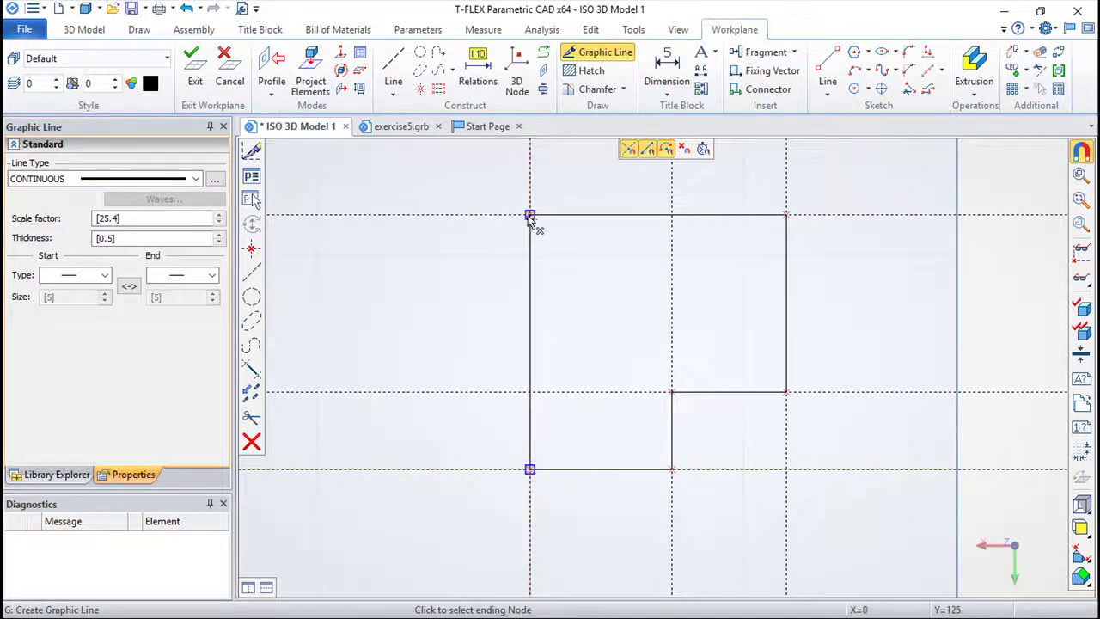
pyautogui.press('Escape')
pyautogui.click(196, 71)
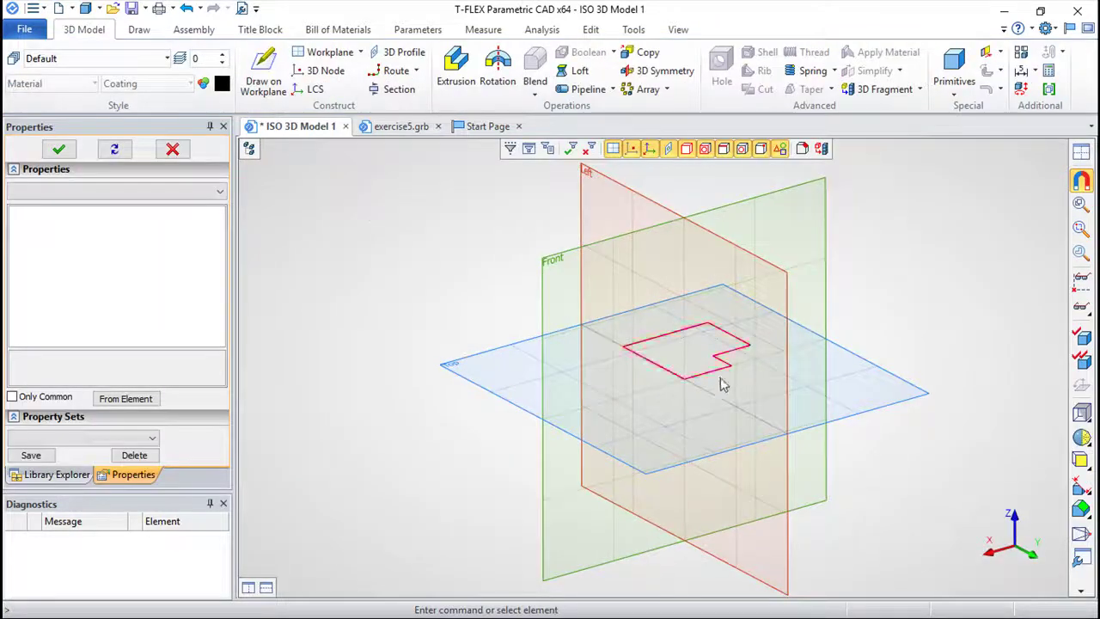
# Extrude the L-shaped profile 10 units into the solid Body_1
pyautogui.click(724, 368)
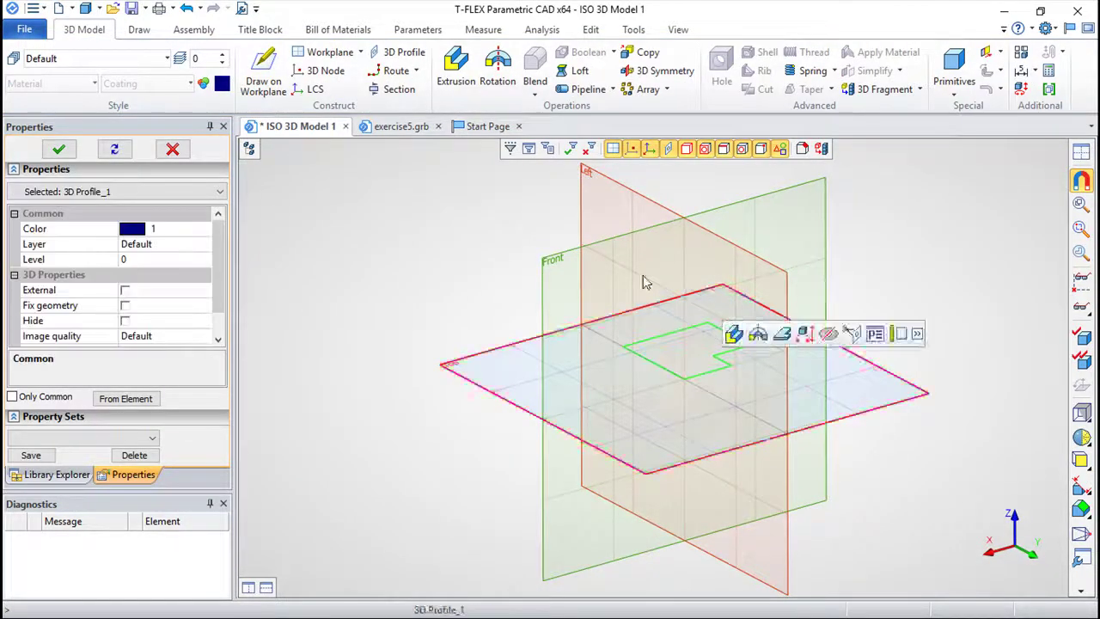
pyautogui.click(456, 70)
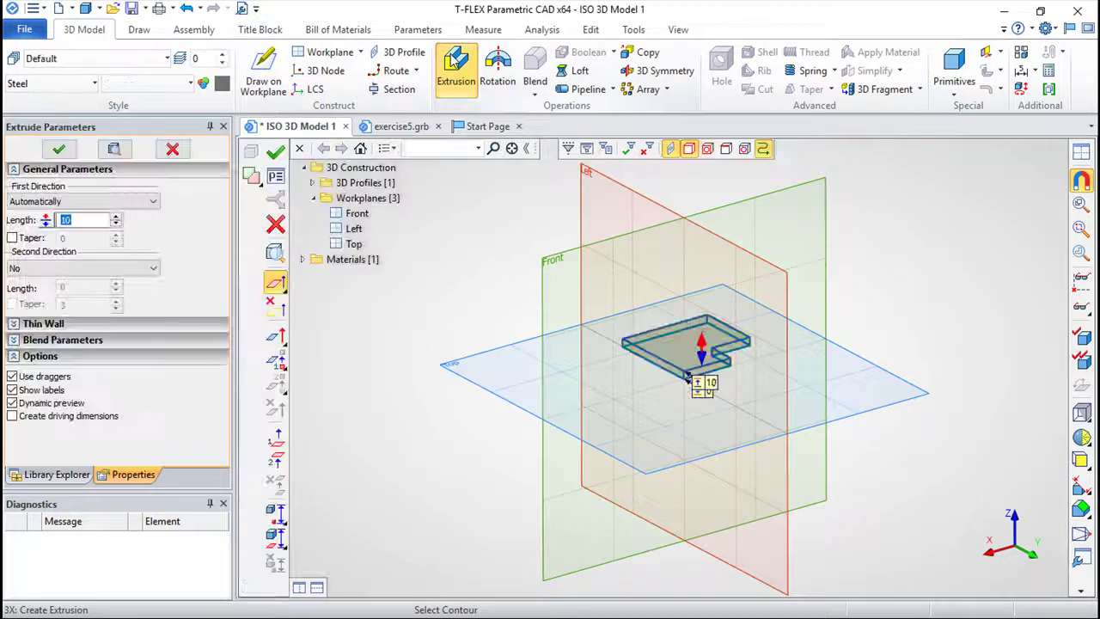
pyautogui.hotkey('ctrl', 'Return')
pyautogui.moveTo(778, 423)
pyautogui.mouseDown(button='right')
pyautogui.moveTo(704, 514)
pyautogui.moveTo(698, 461)
pyautogui.mouseUp(button='right')
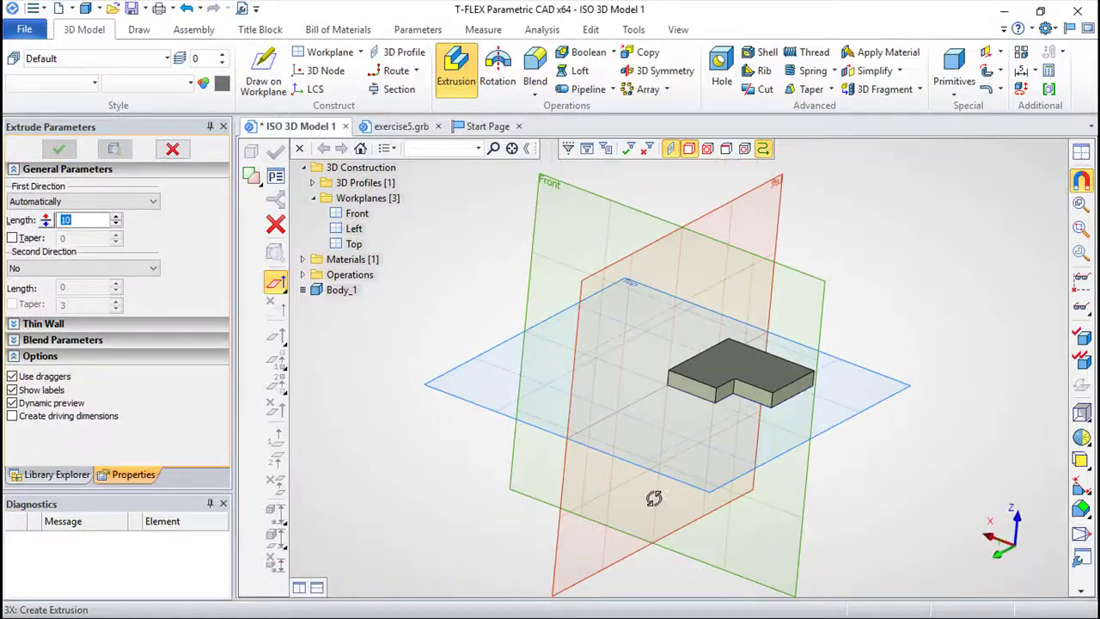
pyautogui.scroll(3, 747, 430)
pyautogui.moveTo(747, 430)
pyautogui.mouseDown(button='middle')
pyautogui.moveTo(583, 388)
pyautogui.moveTo(585, 362)
pyautogui.mouseUp(button='middle')
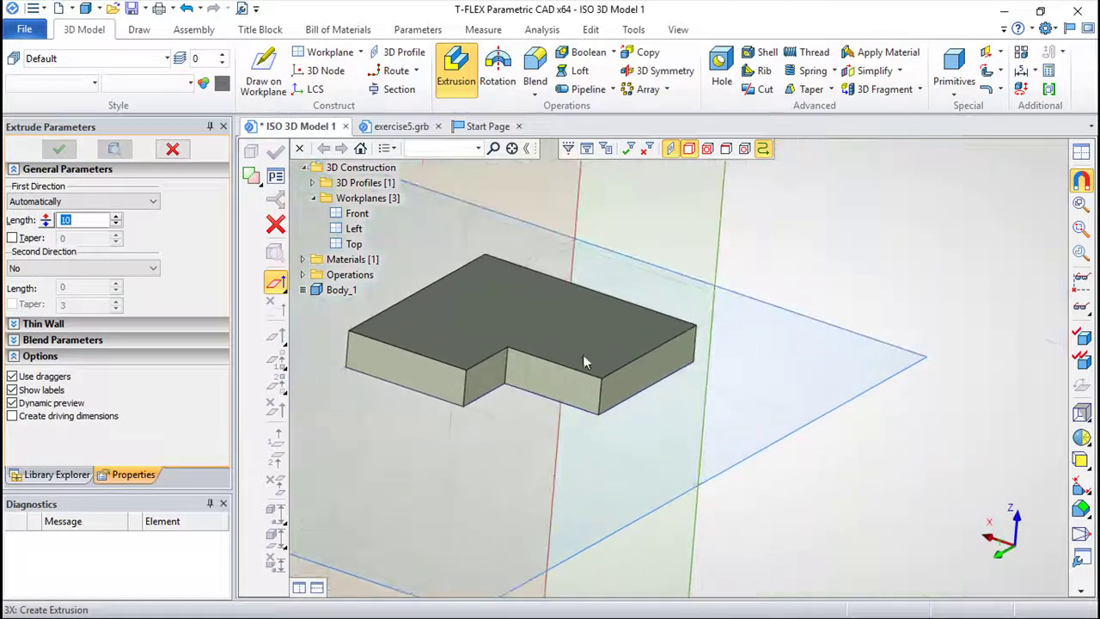
pyautogui.press('Escape')
# Start a sketch on the plate's top face with construction lines through its top-left corner
pyautogui.rightClick(572, 323)
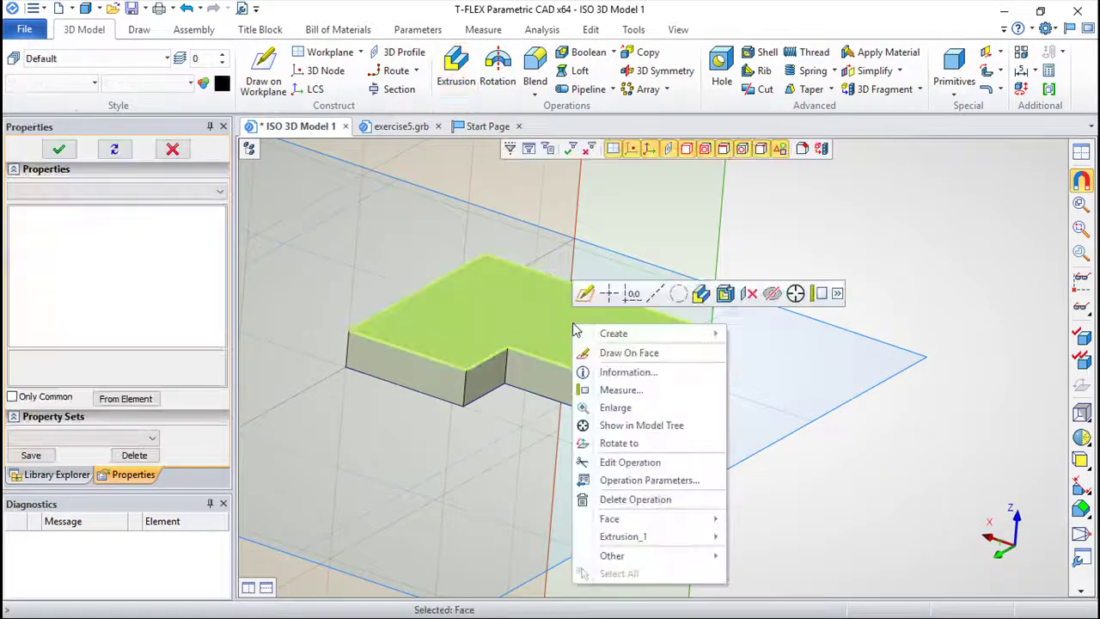
pyautogui.click(624, 355)
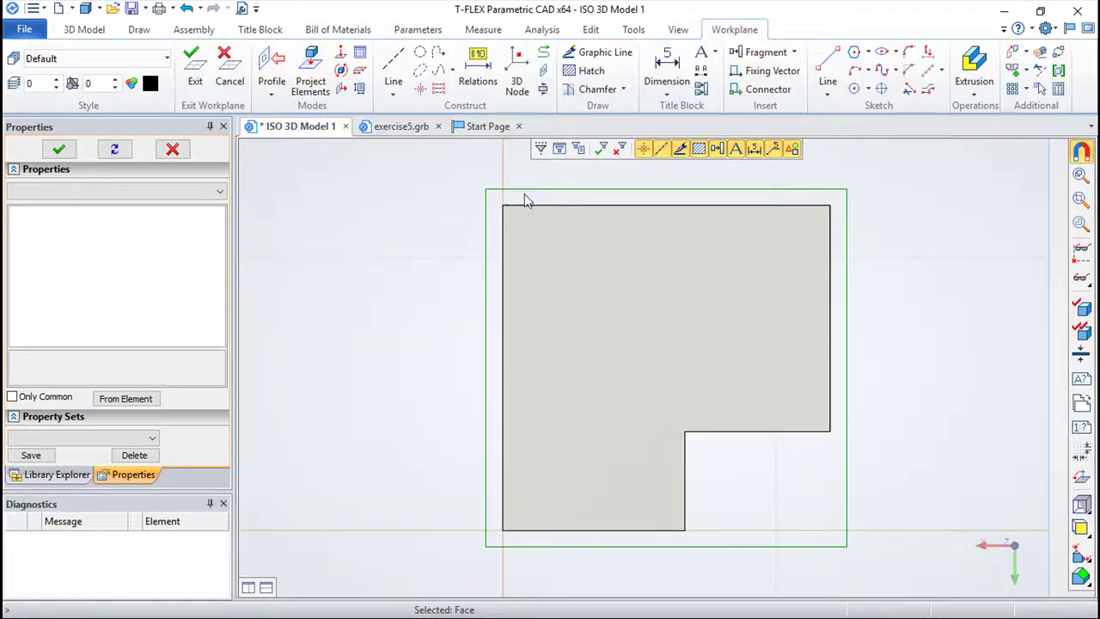
pyautogui.click(392, 65)
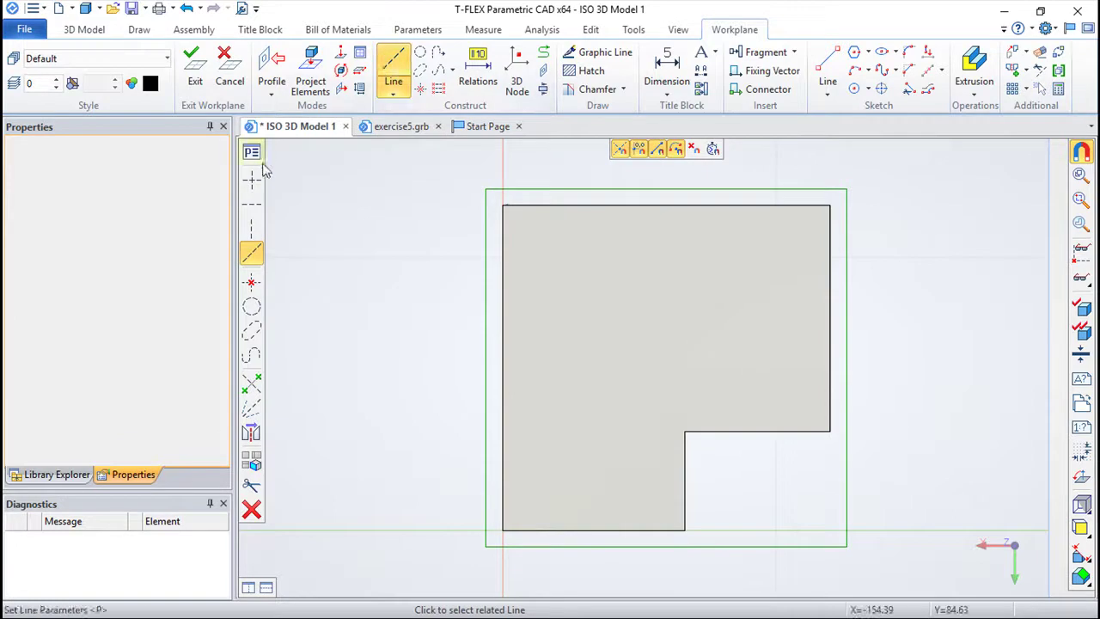
pyautogui.click(502, 204)
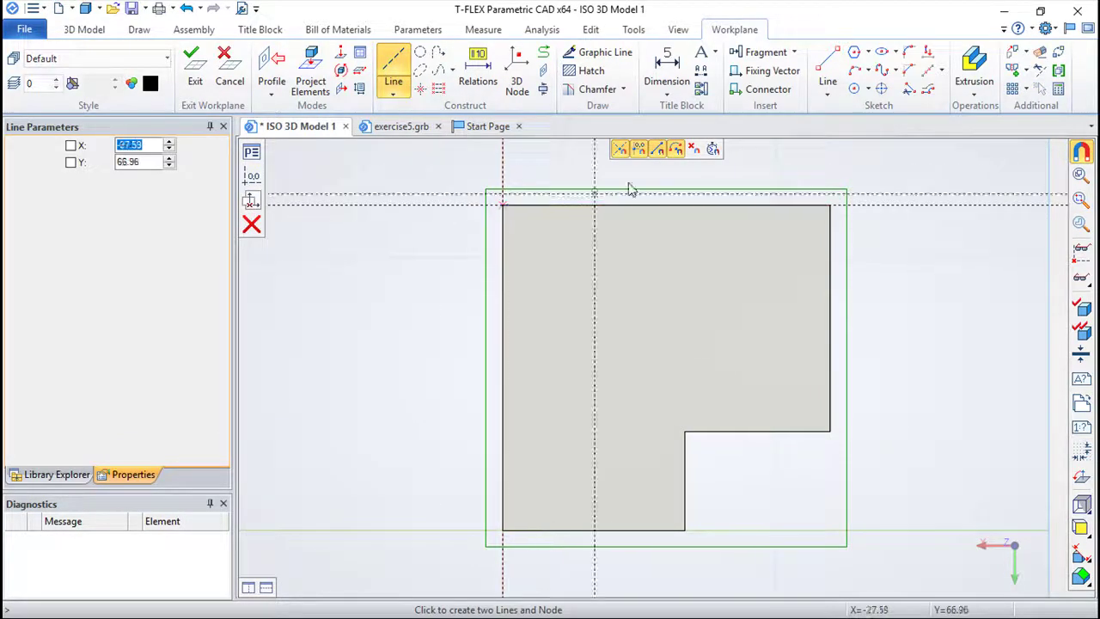
pyautogui.rightClick(960, 260)
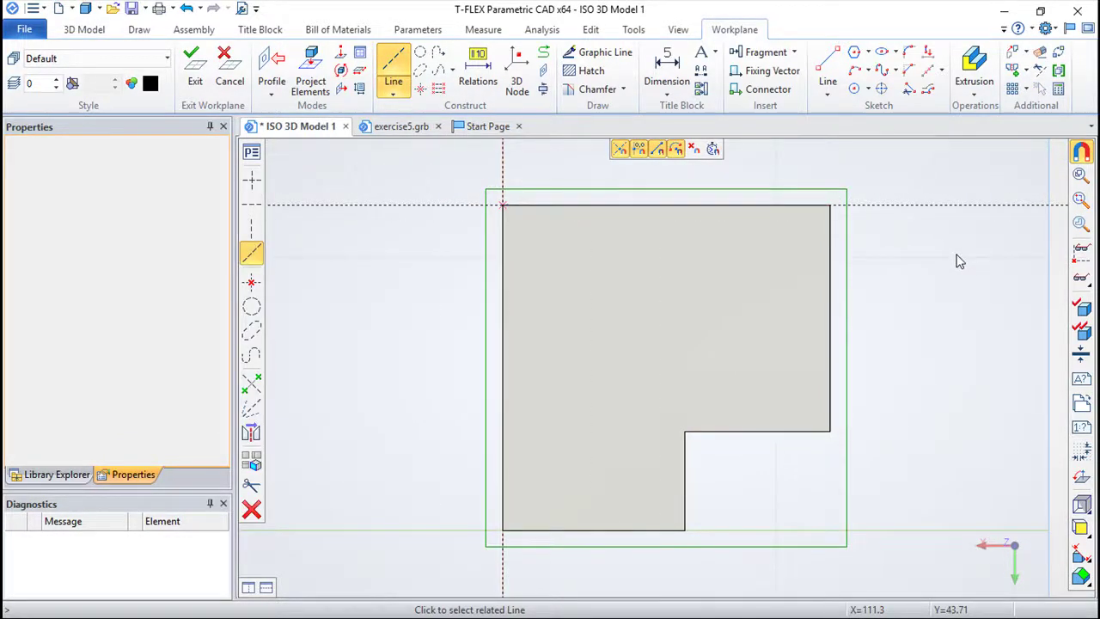
# Add construction lines 55 below the top edge and 63 from the left edge
pyautogui.click(942, 207)
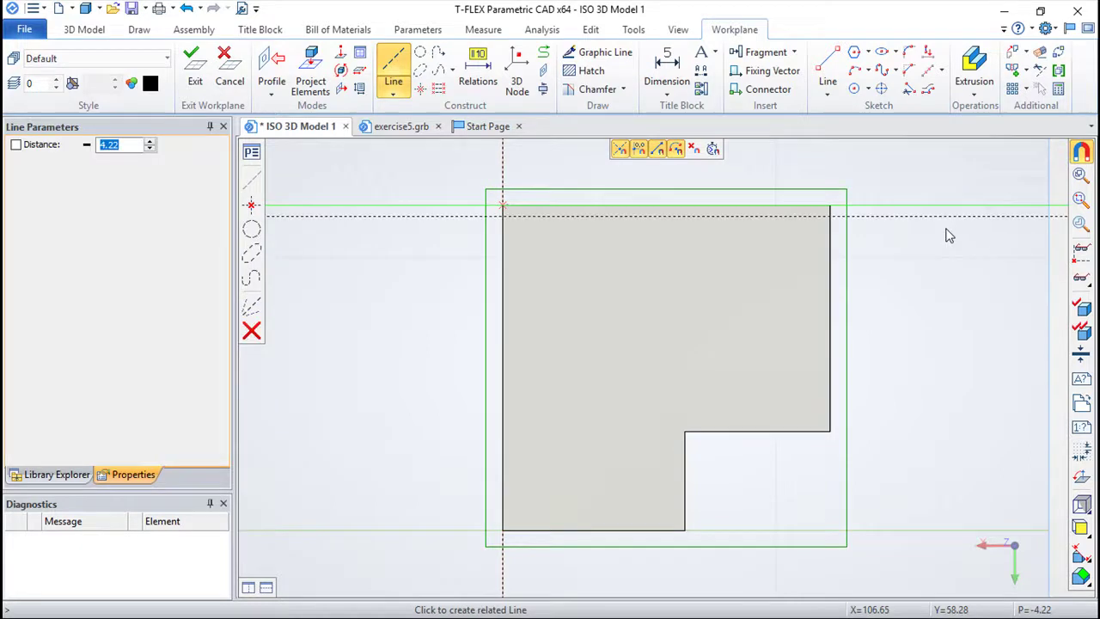
pyautogui.write('55')
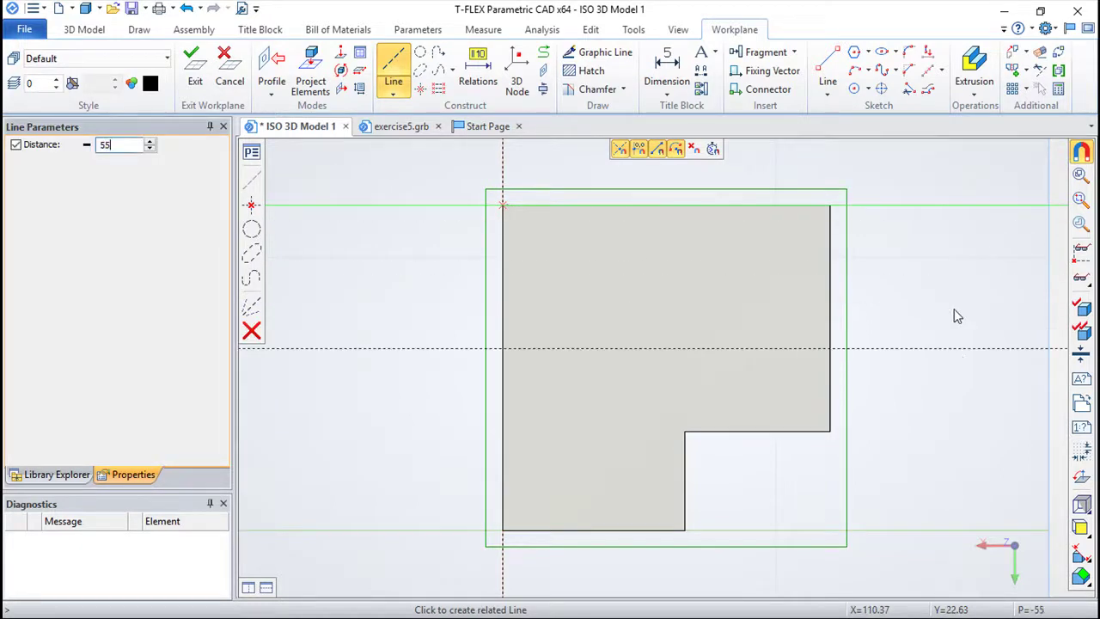
pyautogui.press('Return')
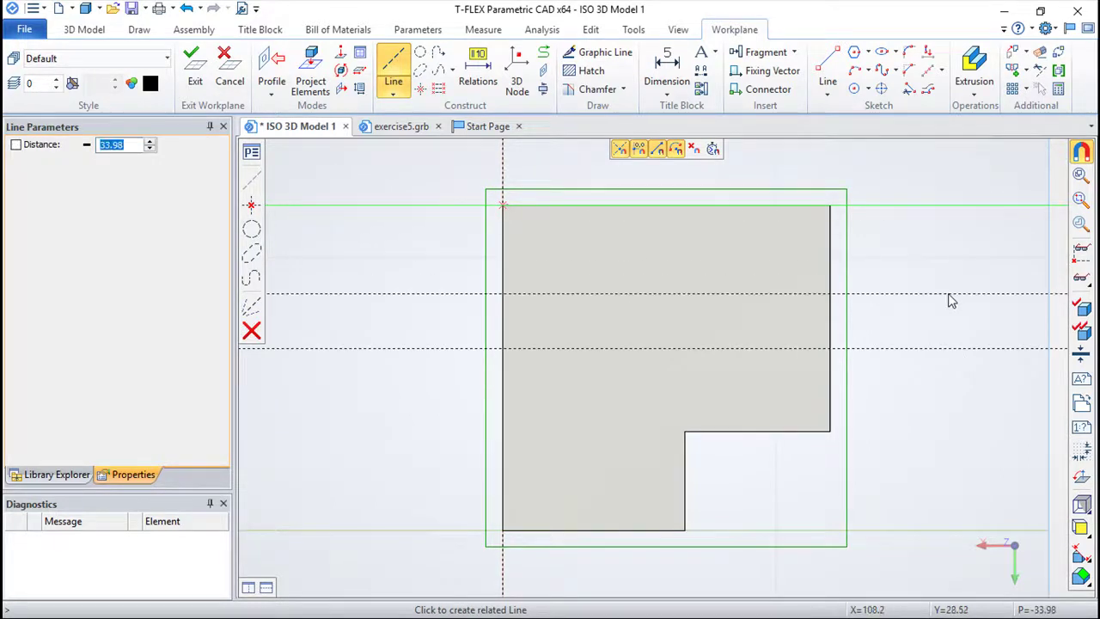
pyautogui.press('Escape')
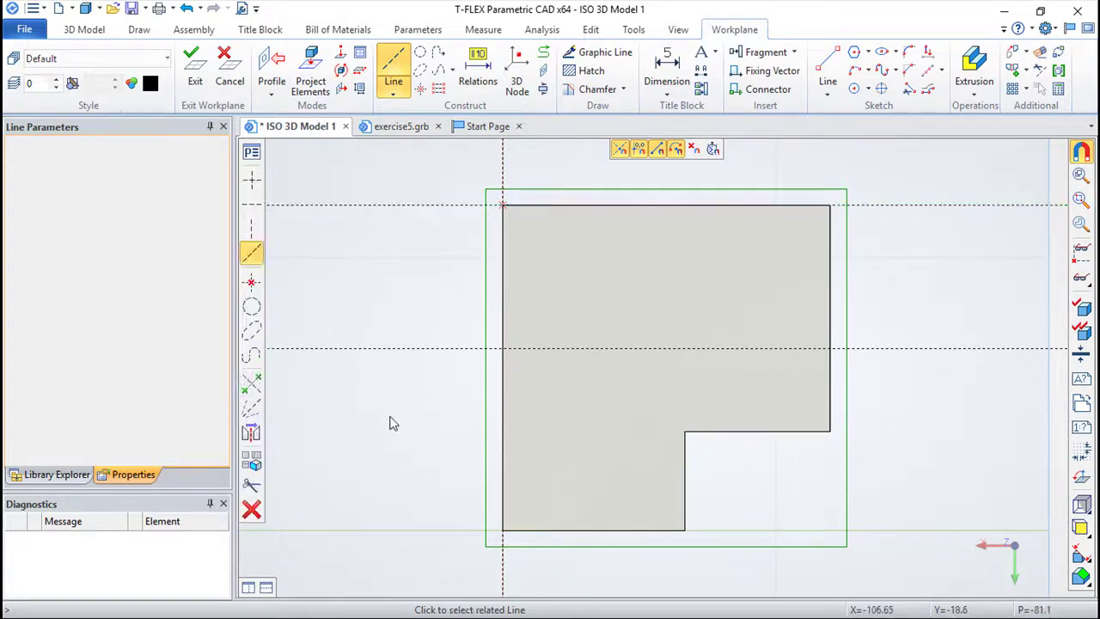
pyautogui.click(503, 170)
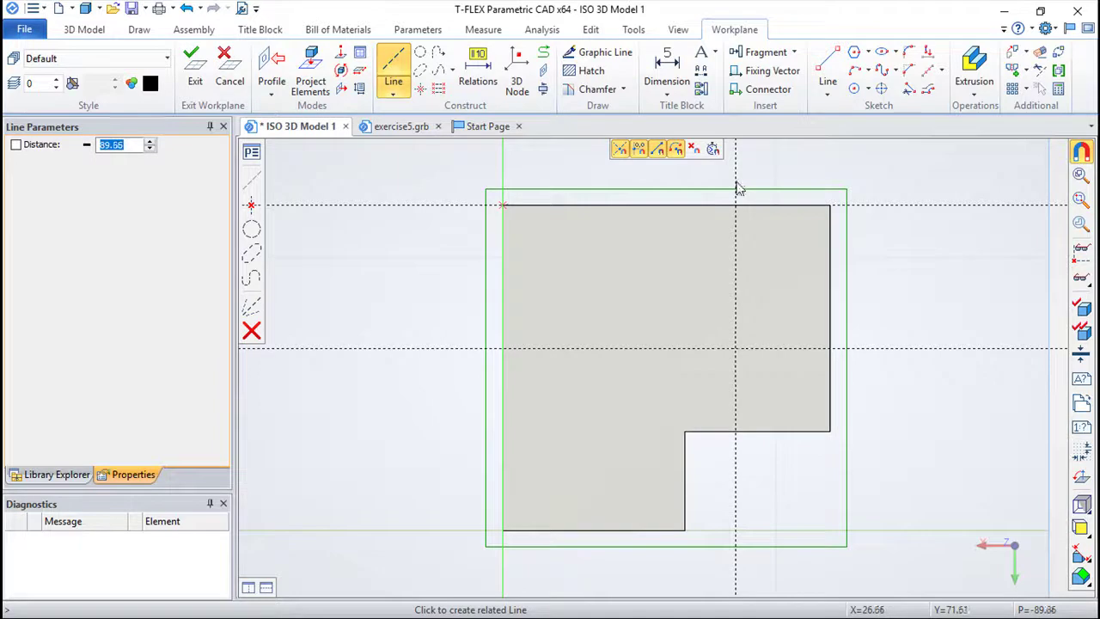
pyautogui.write('6')
pyautogui.press('Return')
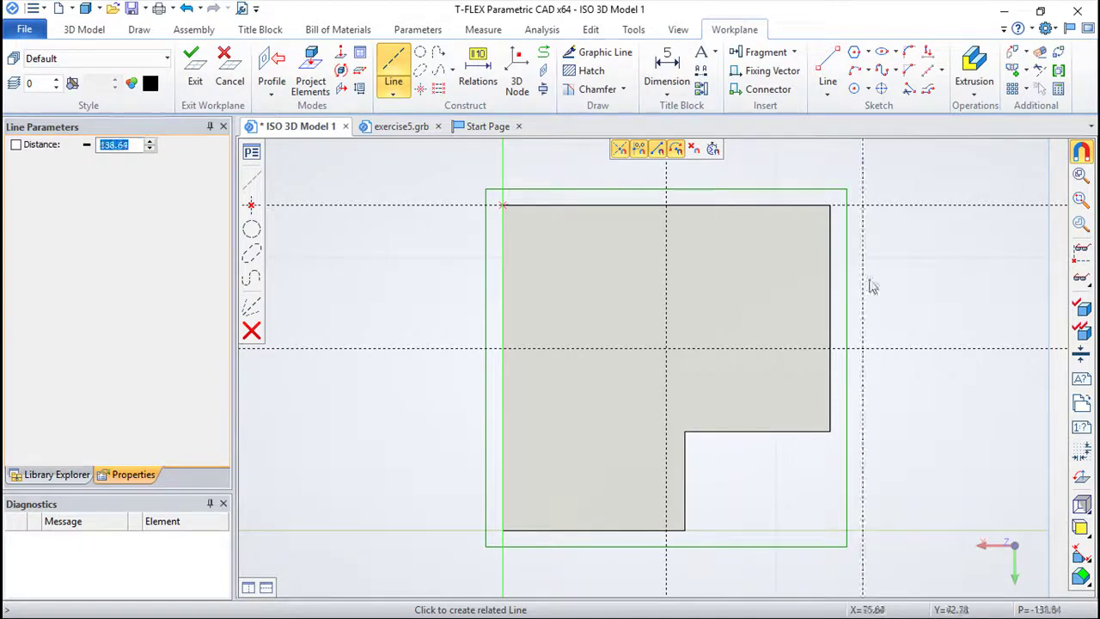
pyautogui.click(902, 284)
# Add a construction line 25 below the top edge, abandoning a 126 offset from the left
pyautogui.click(901, 213)
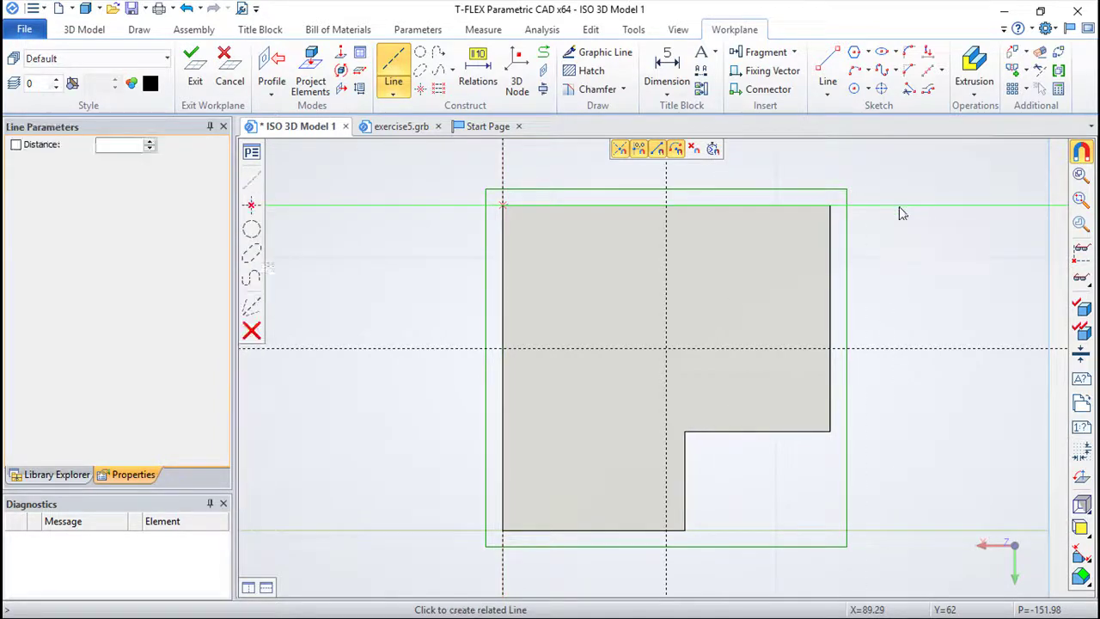
pyautogui.write('25')
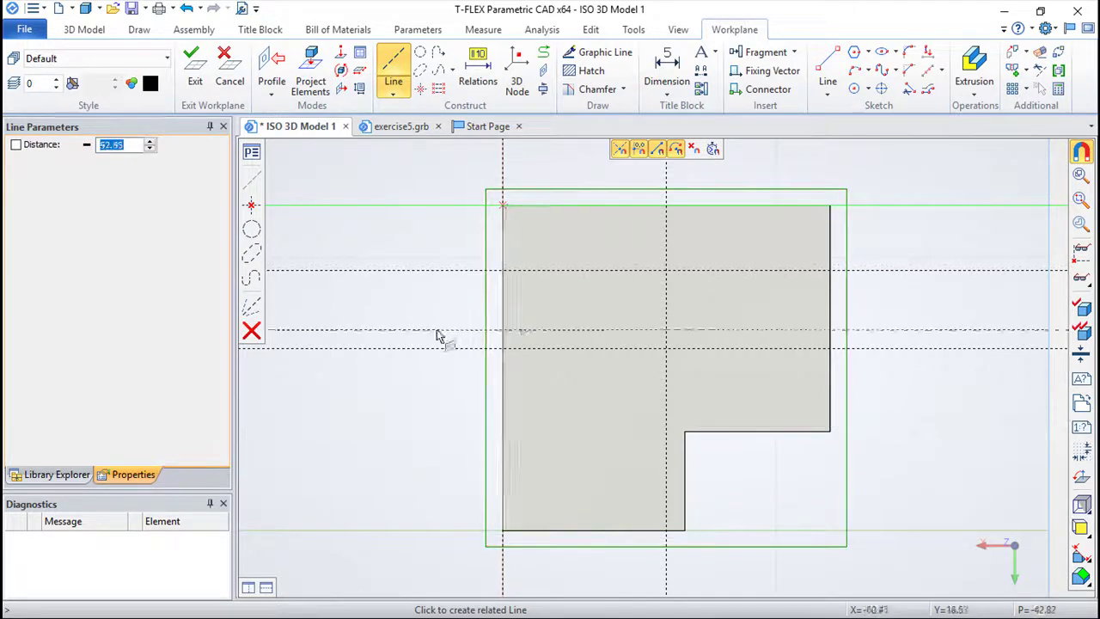
pyautogui.press('Escape')
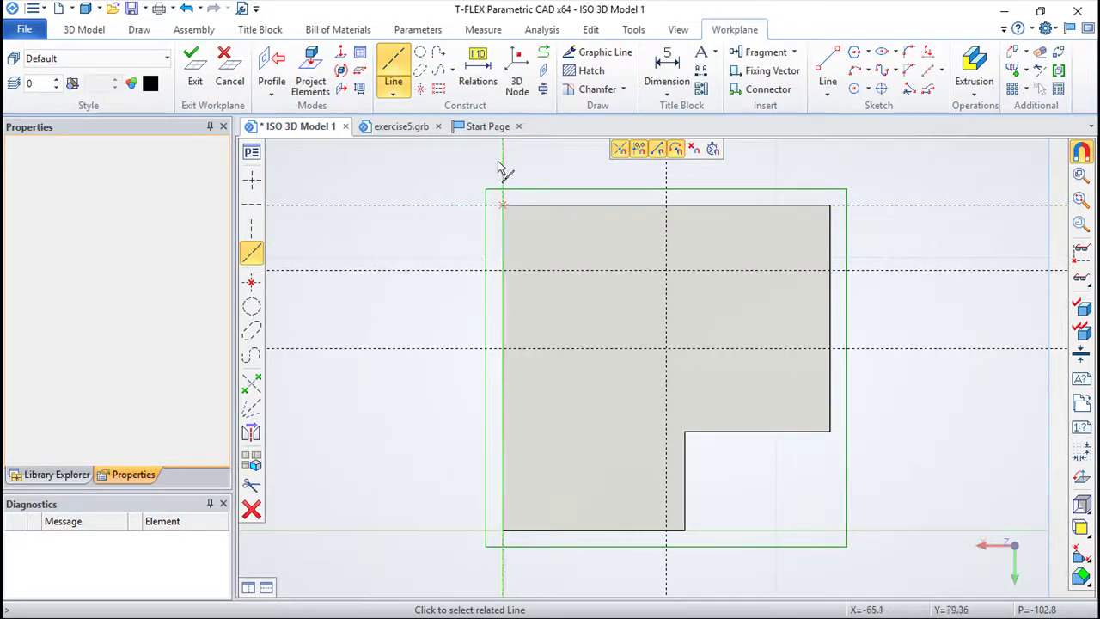
pyautogui.click(501, 168)
pyautogui.write('126')
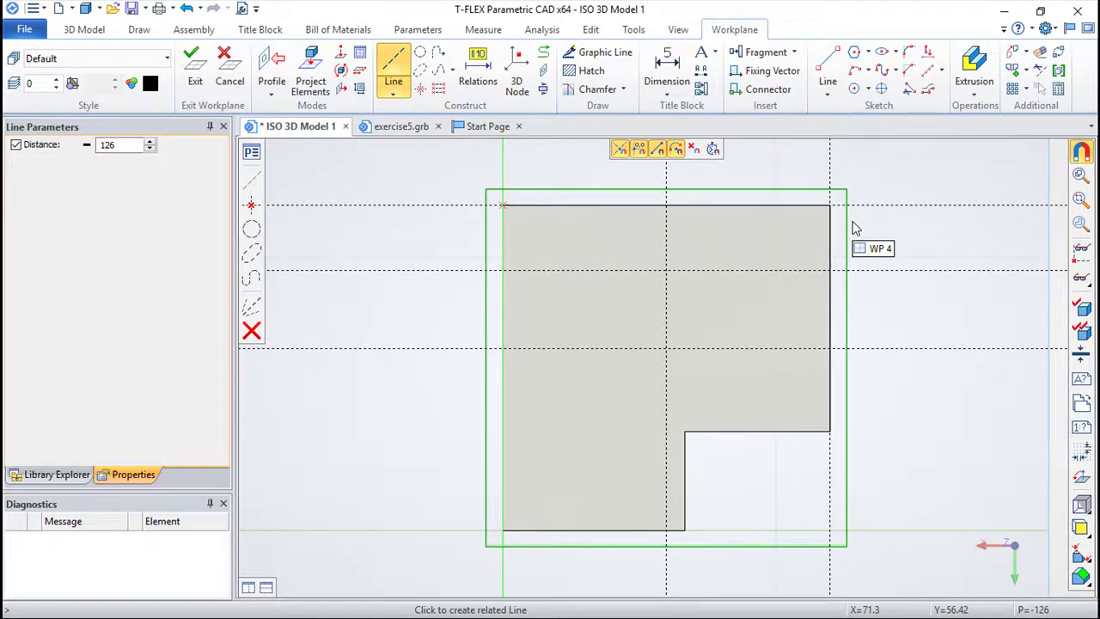
pyautogui.press('Escape')
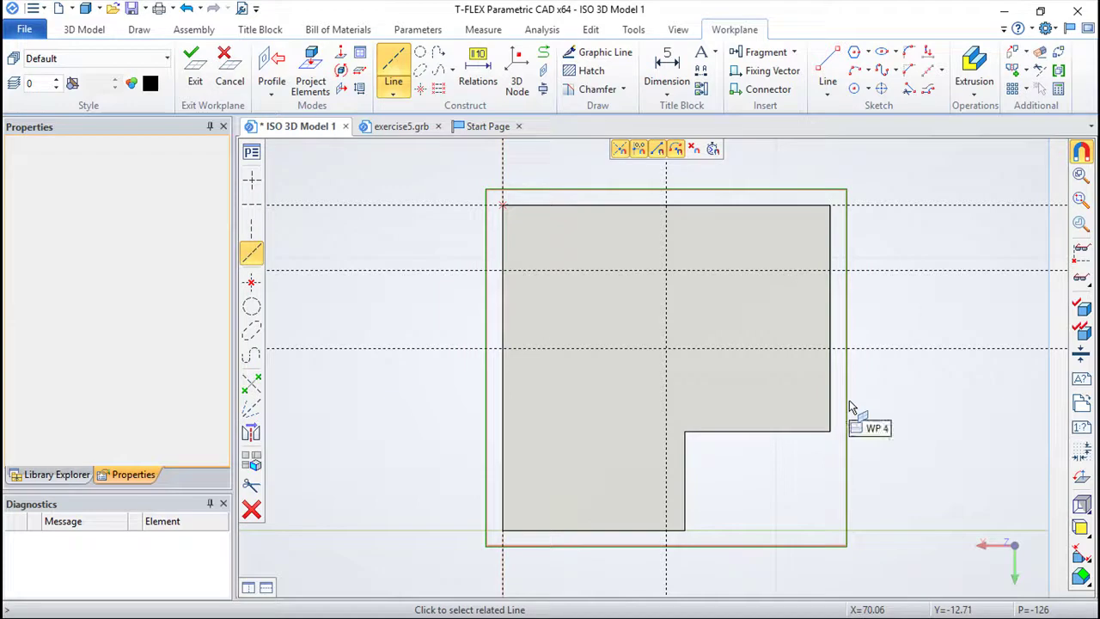
# Cancel a stray outline and add a vertical construction line along the plate's right edge
pyautogui.click(592, 60)
pyautogui.click(503, 205)
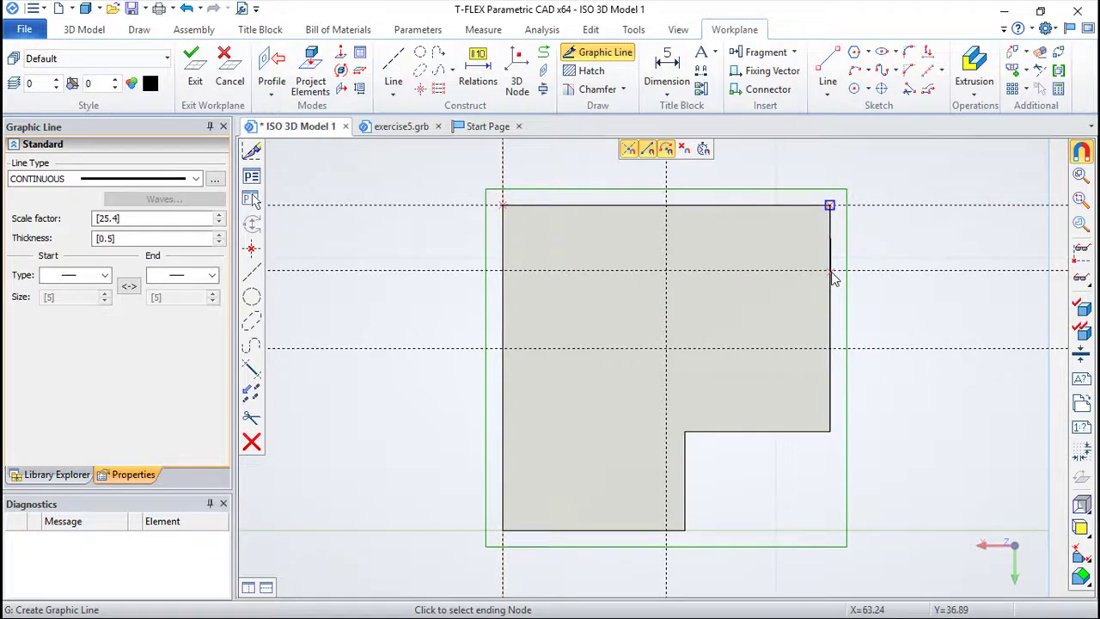
pyautogui.press('Escape')
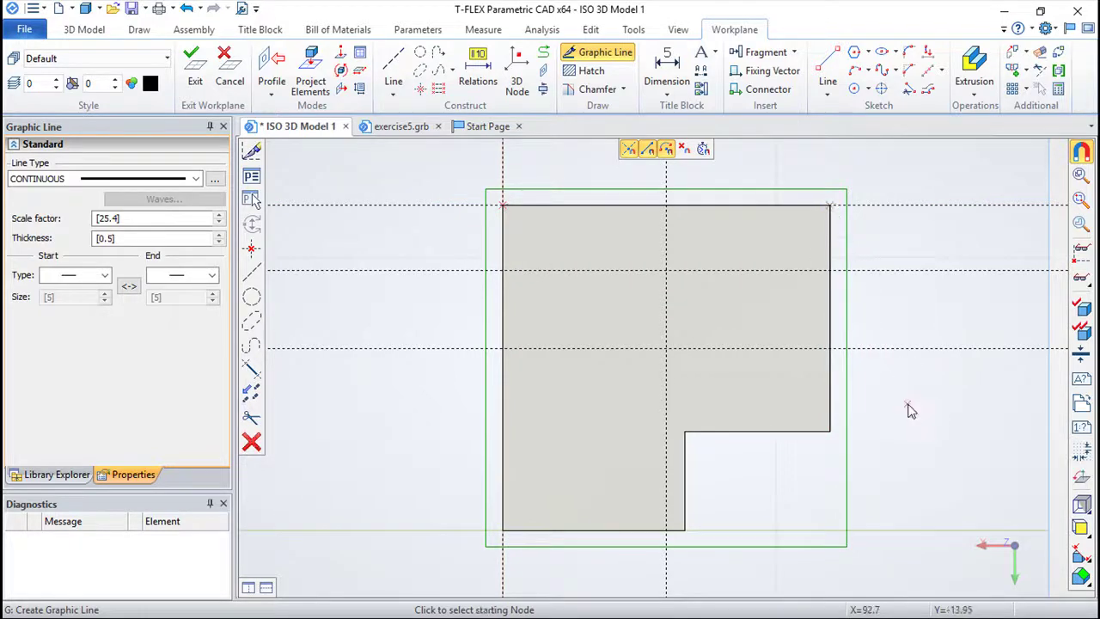
pyautogui.click(396, 69)
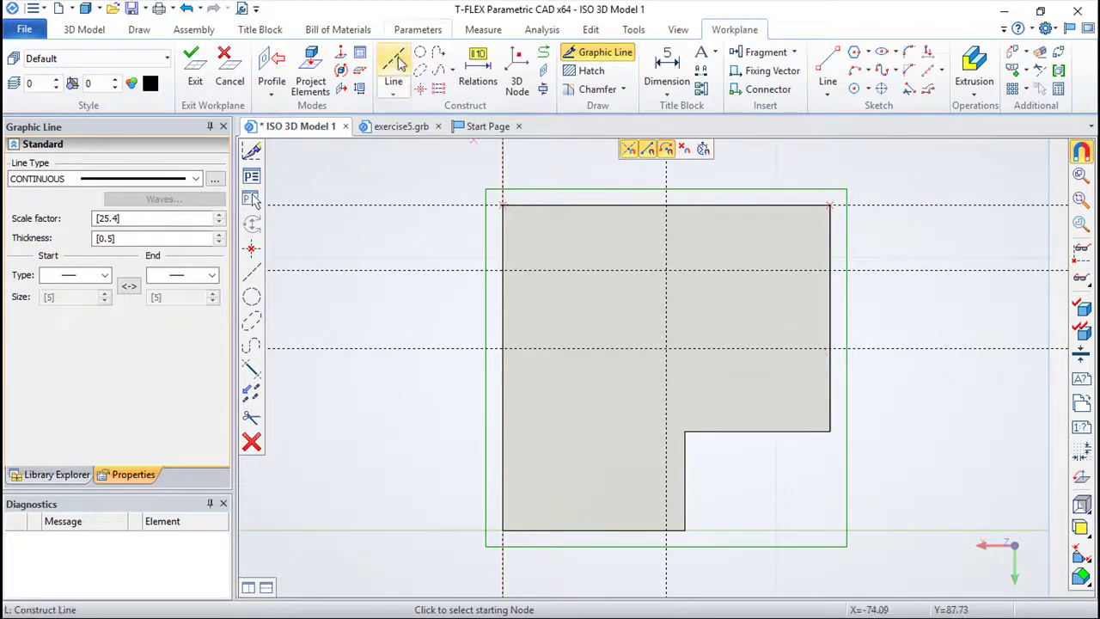
pyautogui.click(505, 171)
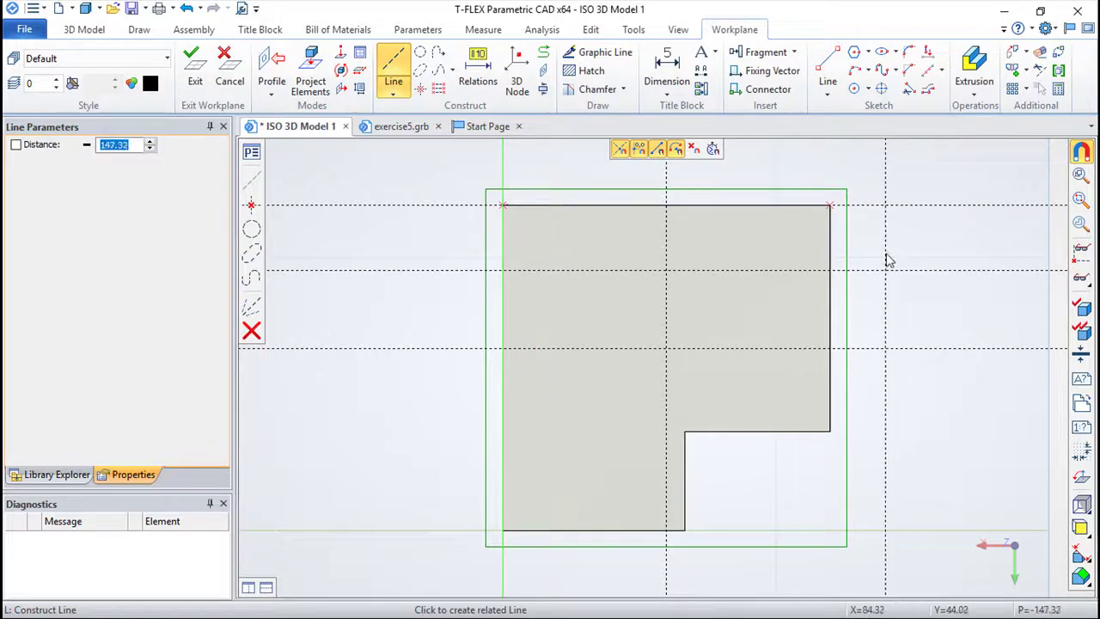
pyautogui.write('125')
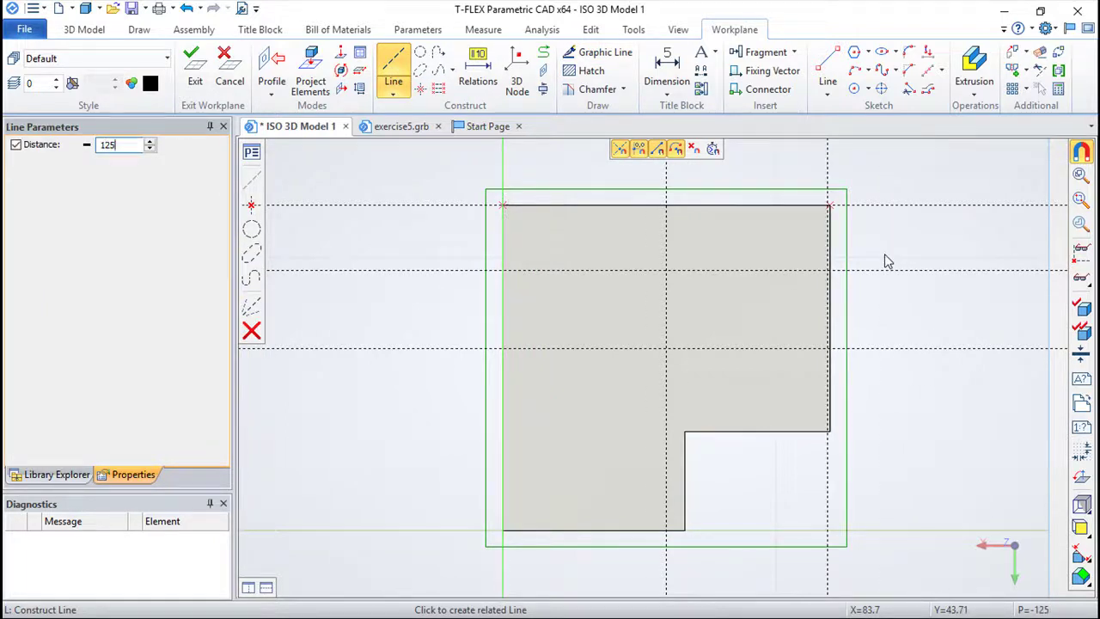
pyautogui.press('BackSpace')
pyautogui.write('6')
pyautogui.press('Escape')
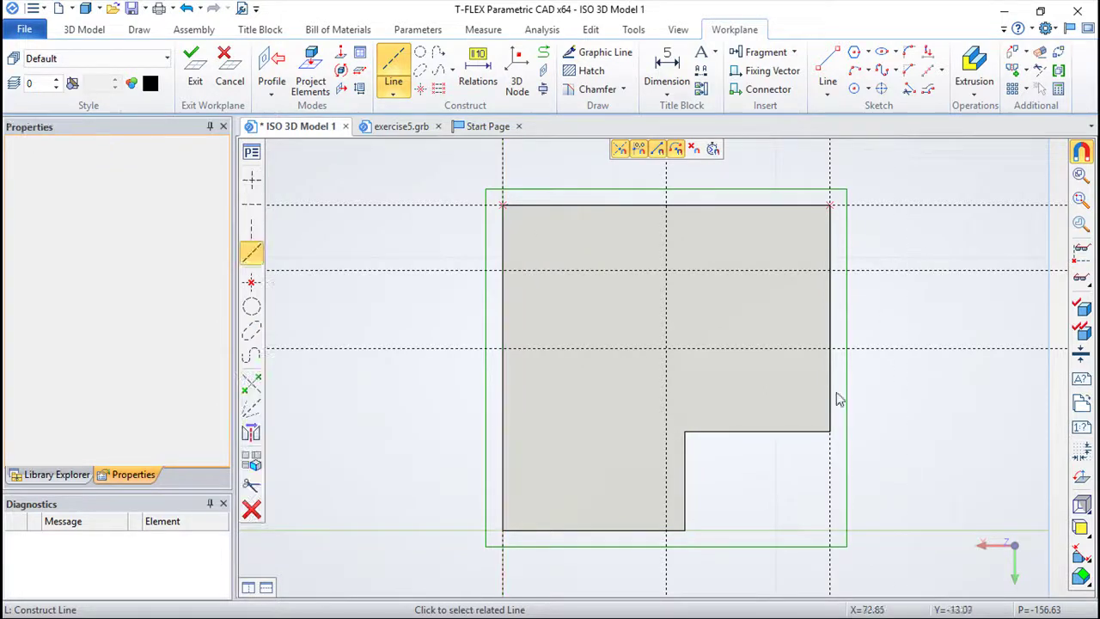
# Trace the stepped outline along the 25, 63 and 55 lines, exit to 3D and select it
pyautogui.click(593, 52)
pyautogui.click(830, 205)
pyautogui.click(832, 272)
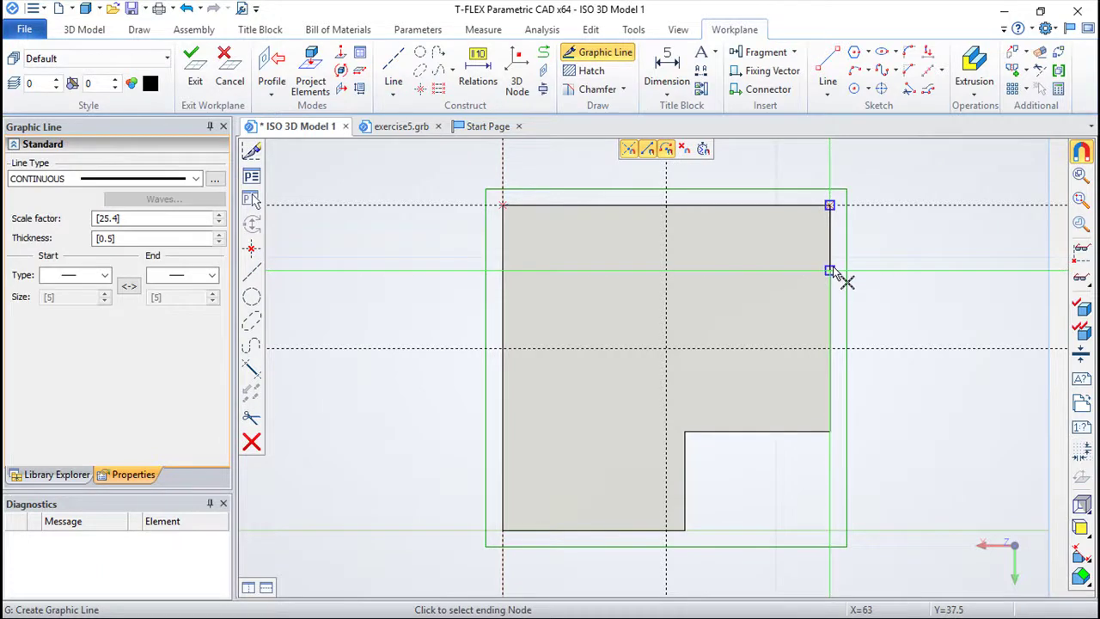
pyautogui.click(667, 271)
pyautogui.click(638, 352)
pyautogui.click(508, 352)
pyautogui.click(504, 205)
pyautogui.rightClick(417, 161)
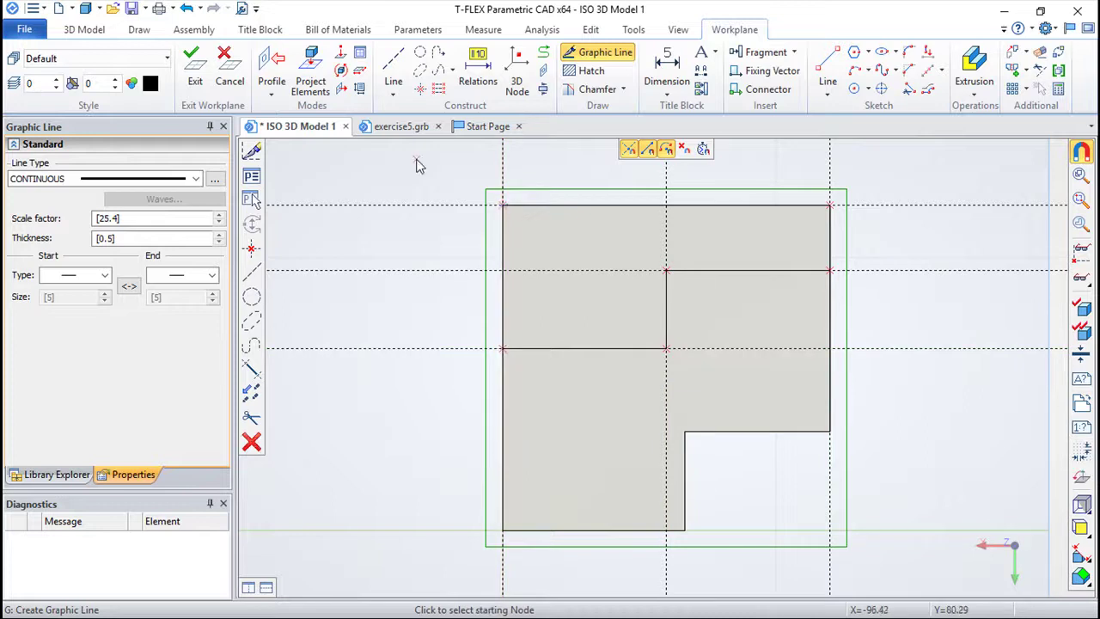
pyautogui.click(191, 65)
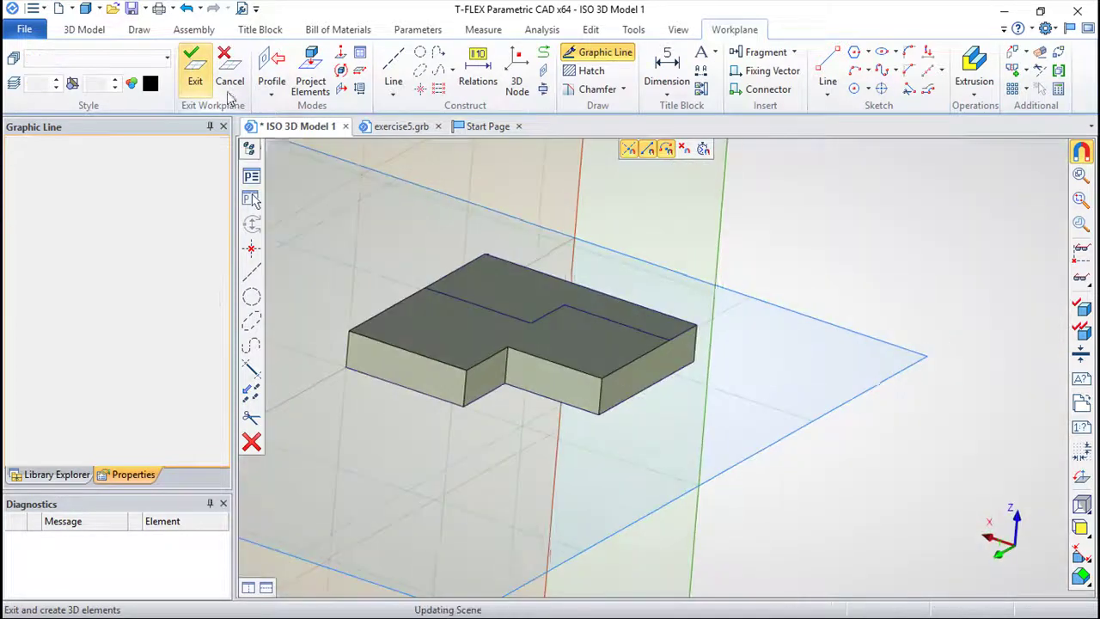
pyautogui.click(559, 311)
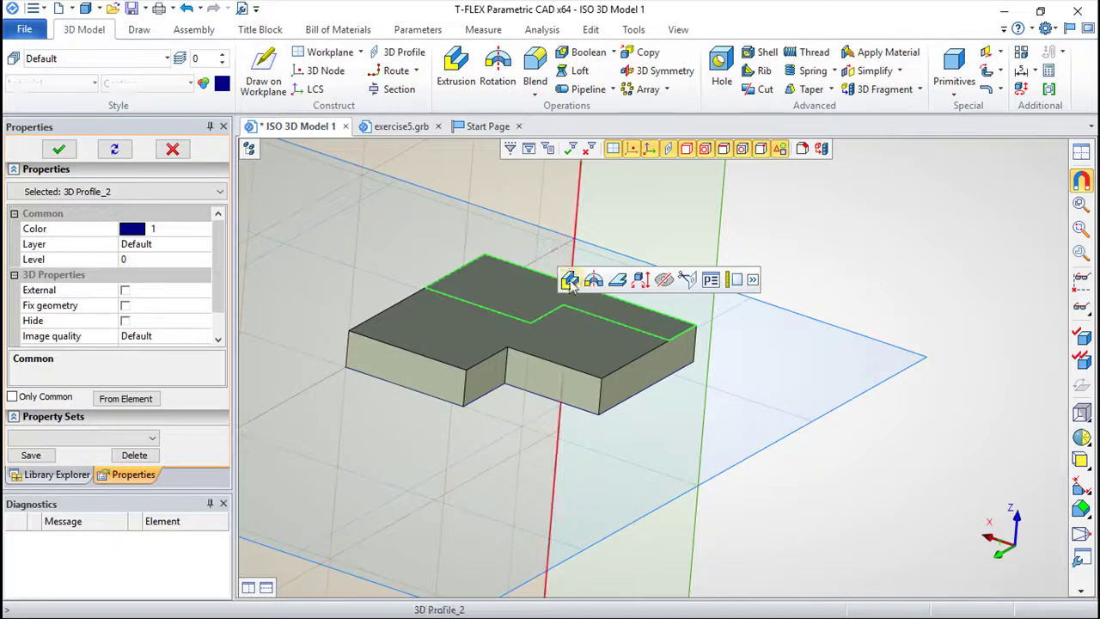
# Extrude the stepped profile 50 high into Body_2 and orbit to inspect it
pyautogui.click(567, 276)
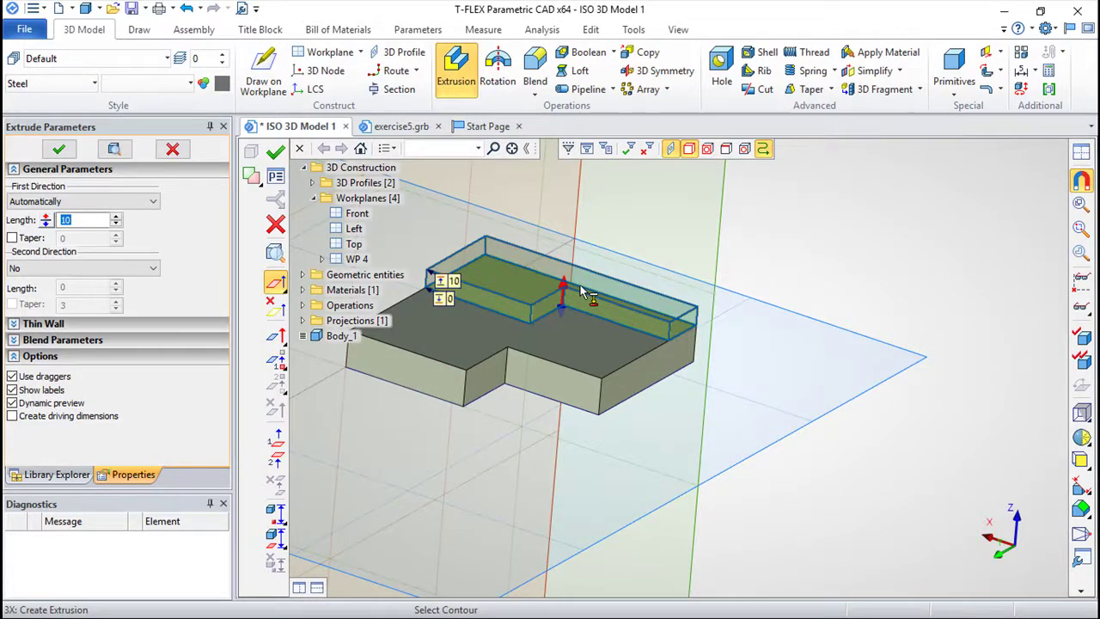
pyautogui.write('50')
pyautogui.hotkey('ctrl', 'Return')
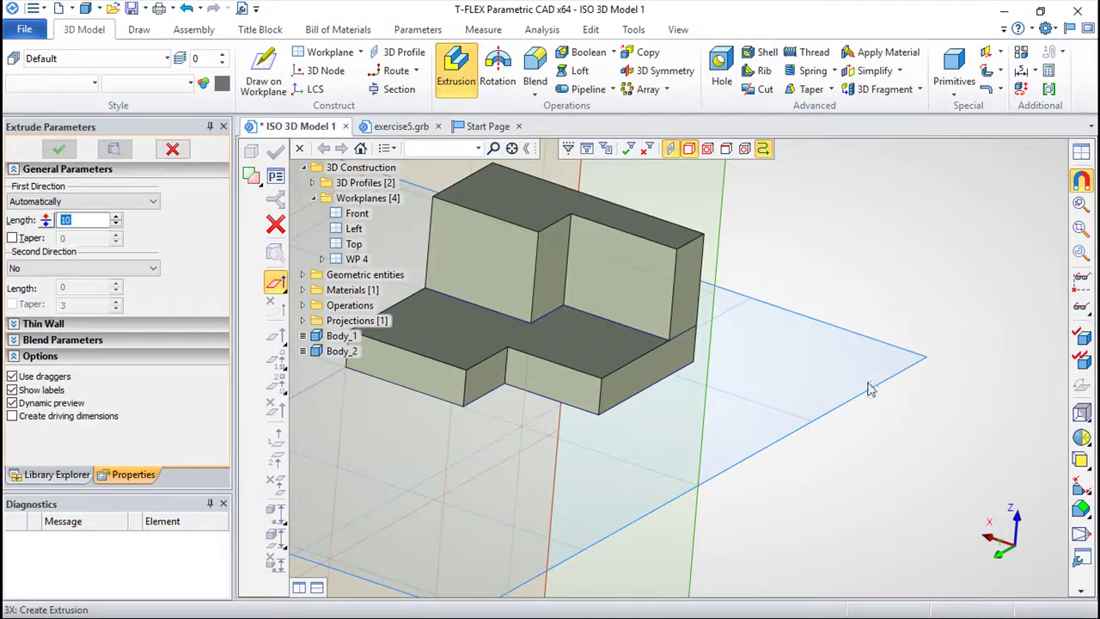
pyautogui.moveTo(825, 388)
pyautogui.mouseDown(button='right')
pyautogui.moveTo(808, 410)
pyautogui.moveTo(831, 284)
pyautogui.moveTo(749, 265)
pyautogui.moveTo(842, 422)
pyautogui.moveTo(811, 288)
pyautogui.moveTo(717, 491)
pyautogui.mouseUp(button='right')
pyautogui.moveTo(810, 582)
pyautogui.mouseDown(button='right')
pyautogui.moveTo(847, 580)
pyautogui.moveTo(860, 513)
pyautogui.mouseUp(button='right')
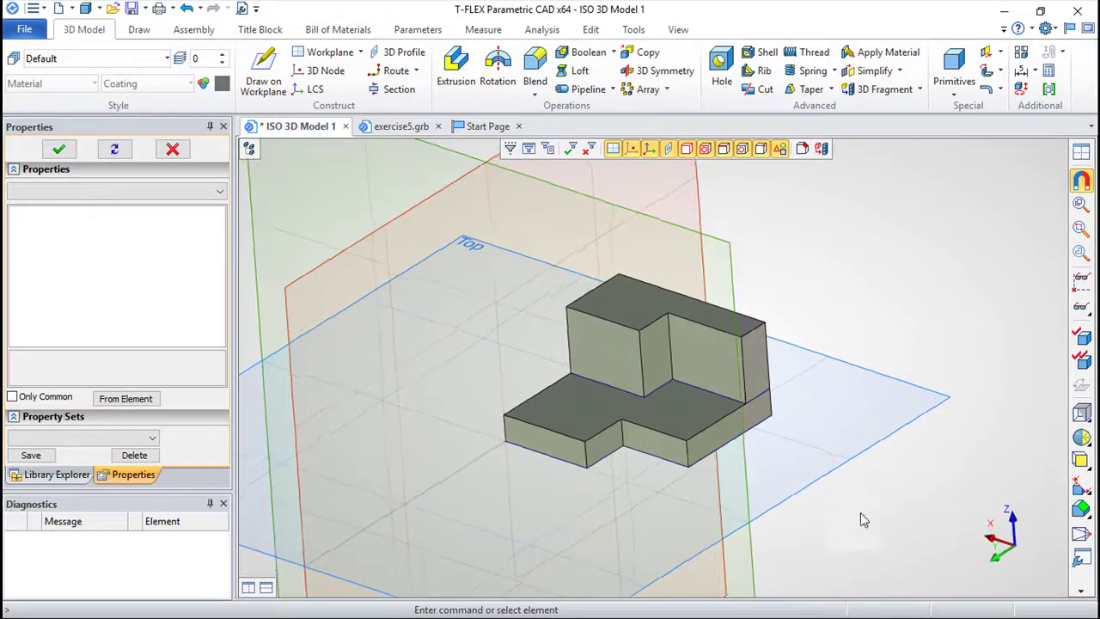
pyautogui.scroll(3, 794, 447)
pyautogui.scroll(-1, 795, 447)
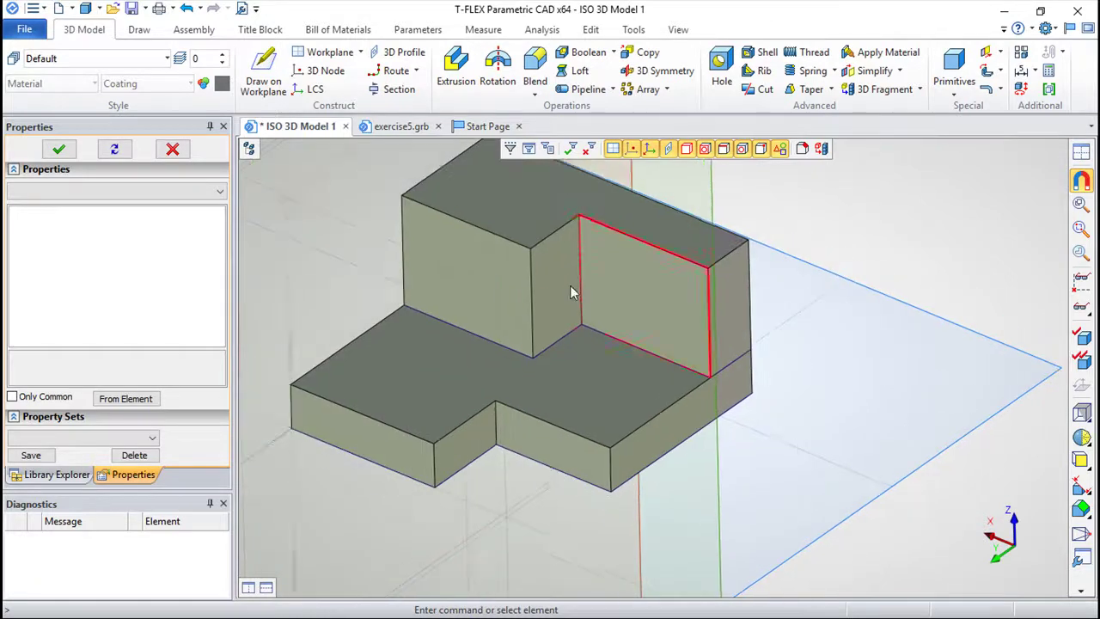
# Join the base plate and raised block with a Boolean addition
pyautogui.click(613, 54)
pyautogui.click(600, 71)
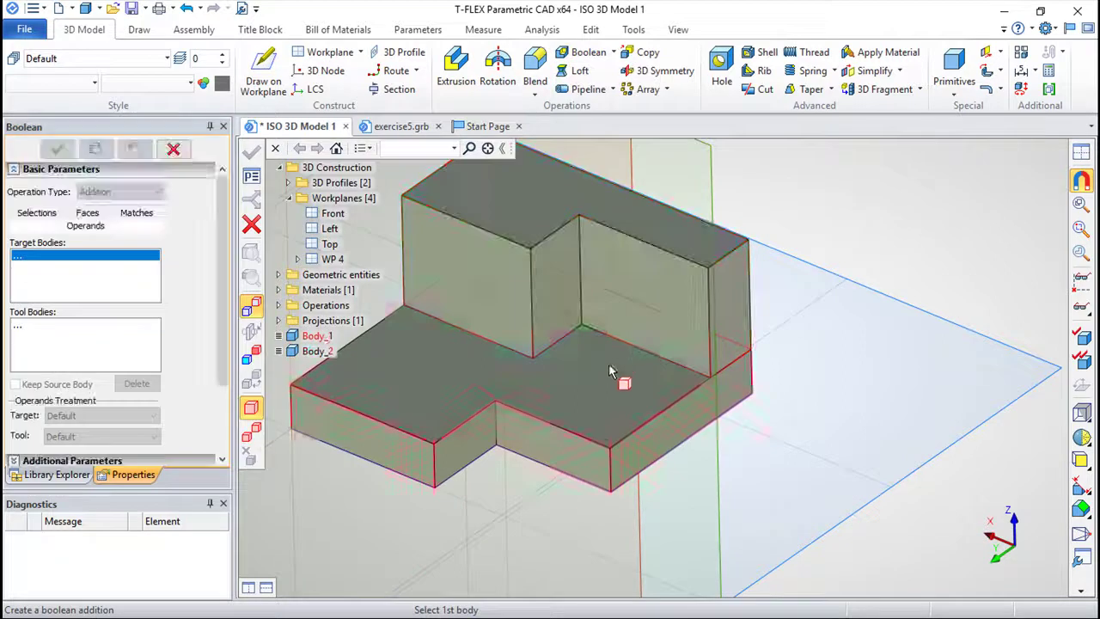
pyautogui.click(610, 372)
pyautogui.click(628, 280)
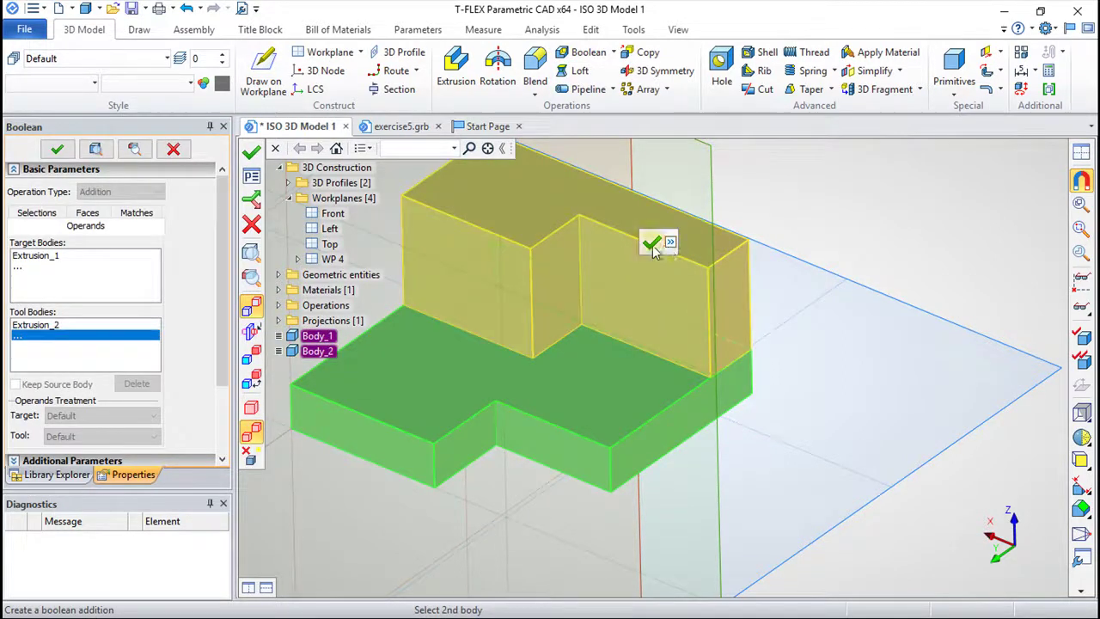
pyautogui.click(651, 244)
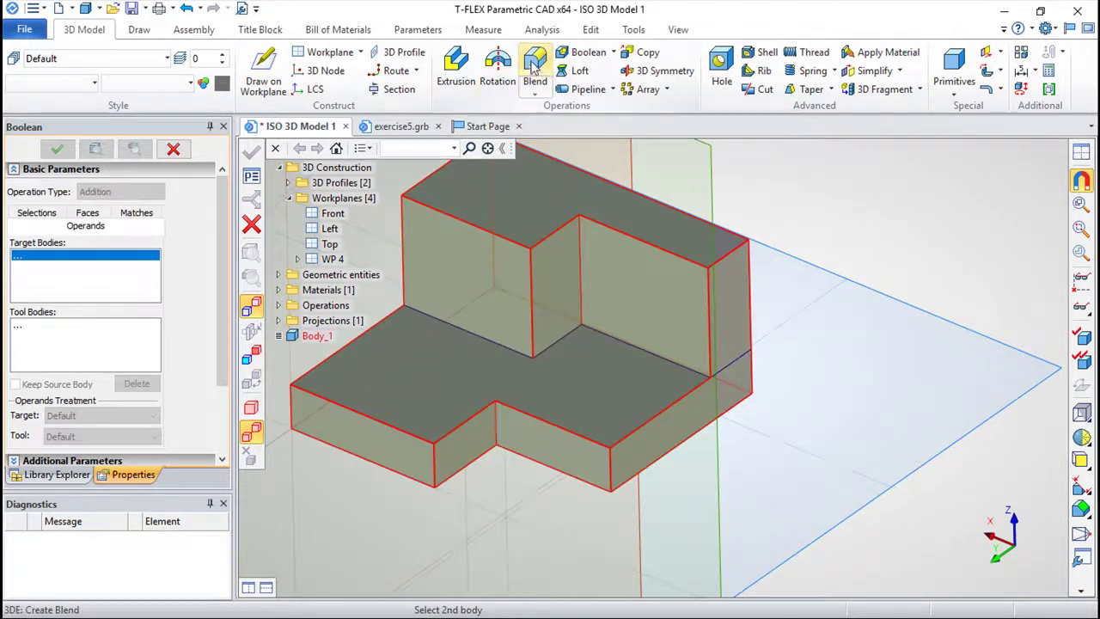
# Blend the block's outer vertical edge with radius 25
pyautogui.click(534, 72)
pyautogui.click(741, 256)
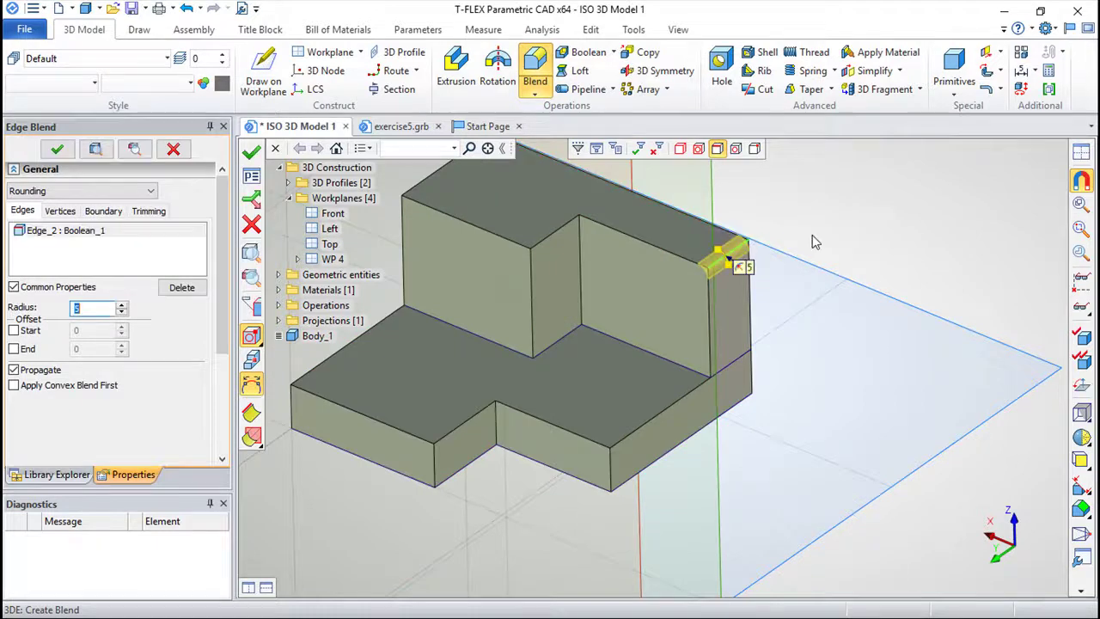
pyautogui.write('2')
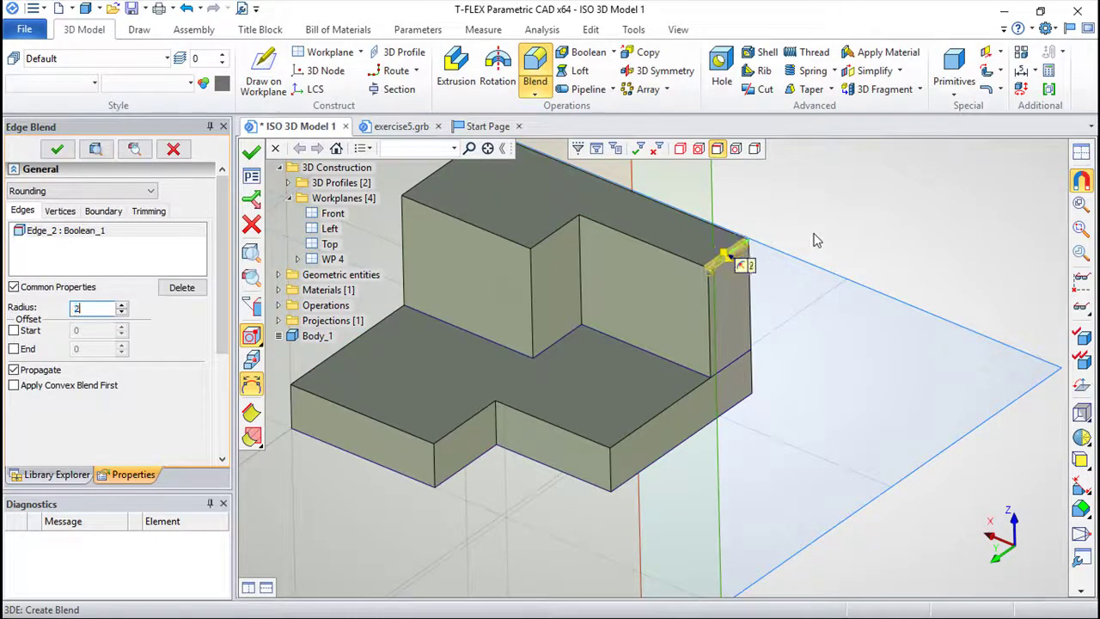
pyautogui.write('5')
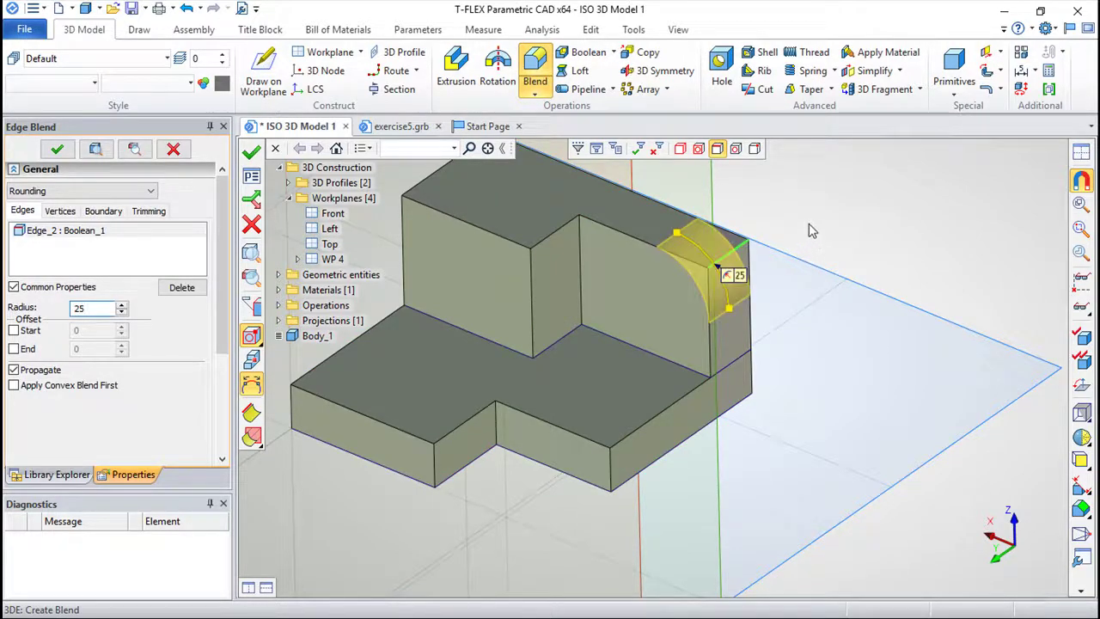
pyautogui.click(251, 151)
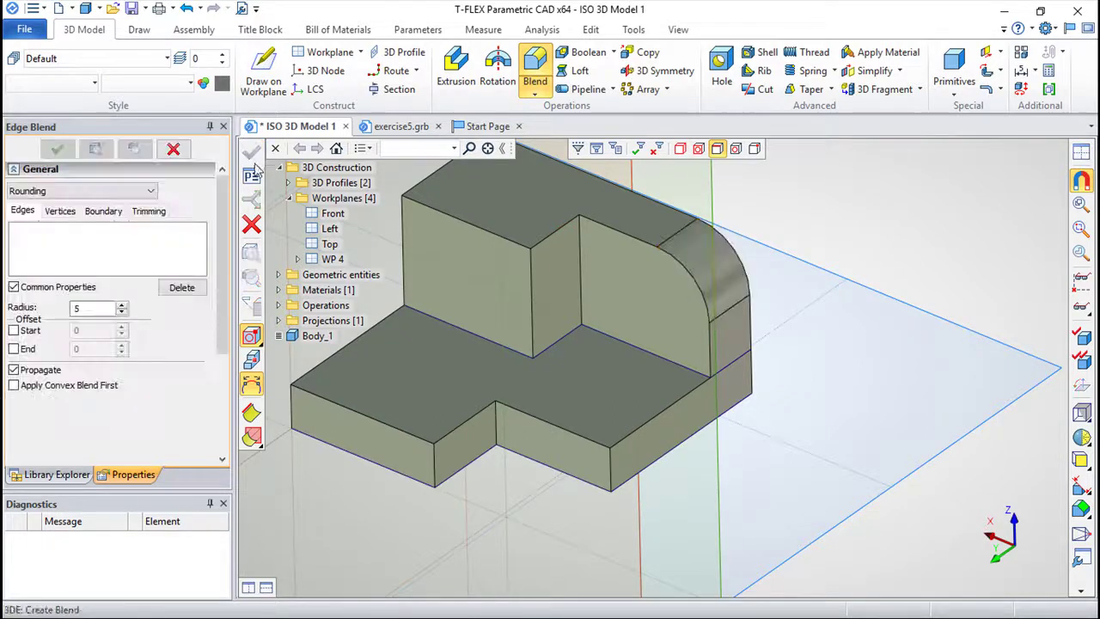
pyautogui.scroll(-2, 444, 342)
pyautogui.scroll(-2, 741, 396)
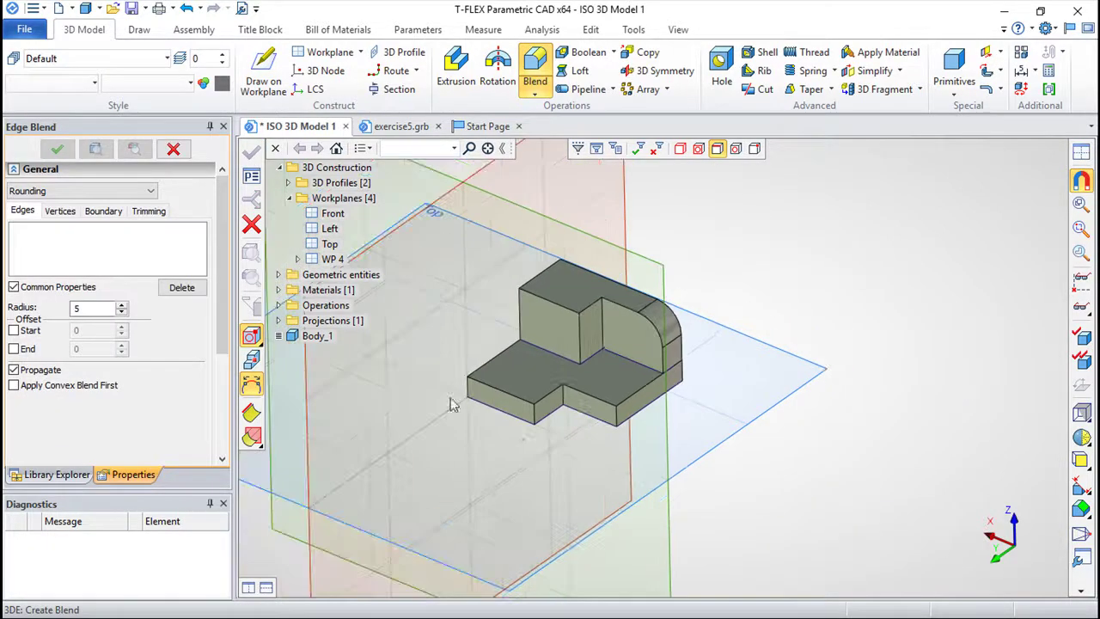
# Make an offset copy of the Left workplane as WP 5 beside the part
pyautogui.moveTo(435, 448); pyautogui.dragTo(865, 438, button='right')
pyautogui.press('Escape')
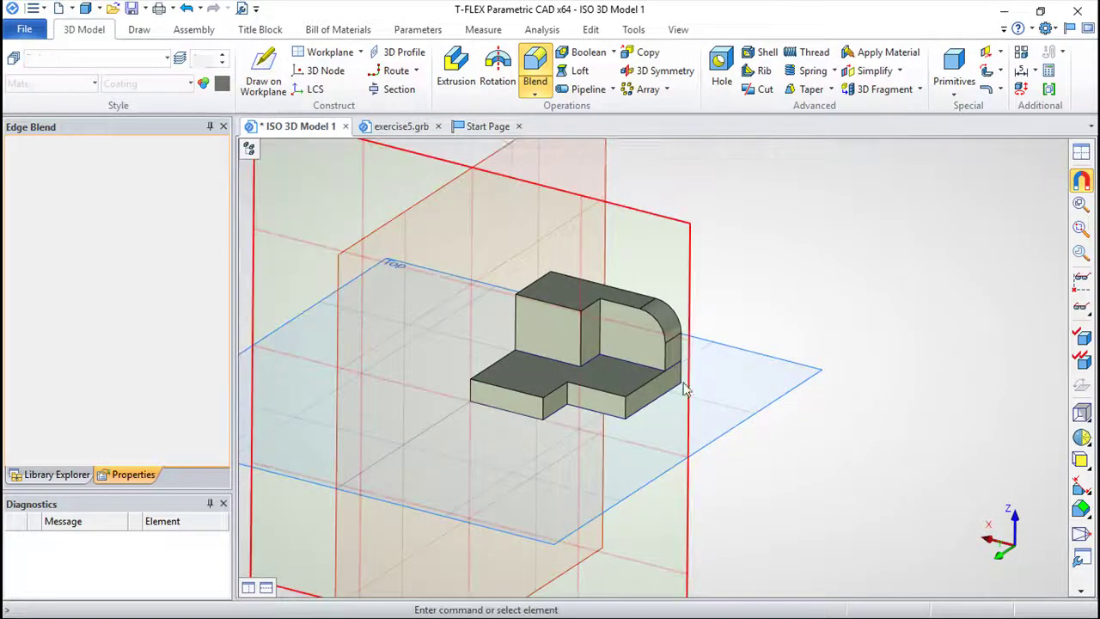
pyautogui.moveTo(693, 357); pyautogui.dragTo(376, 394, button='right')
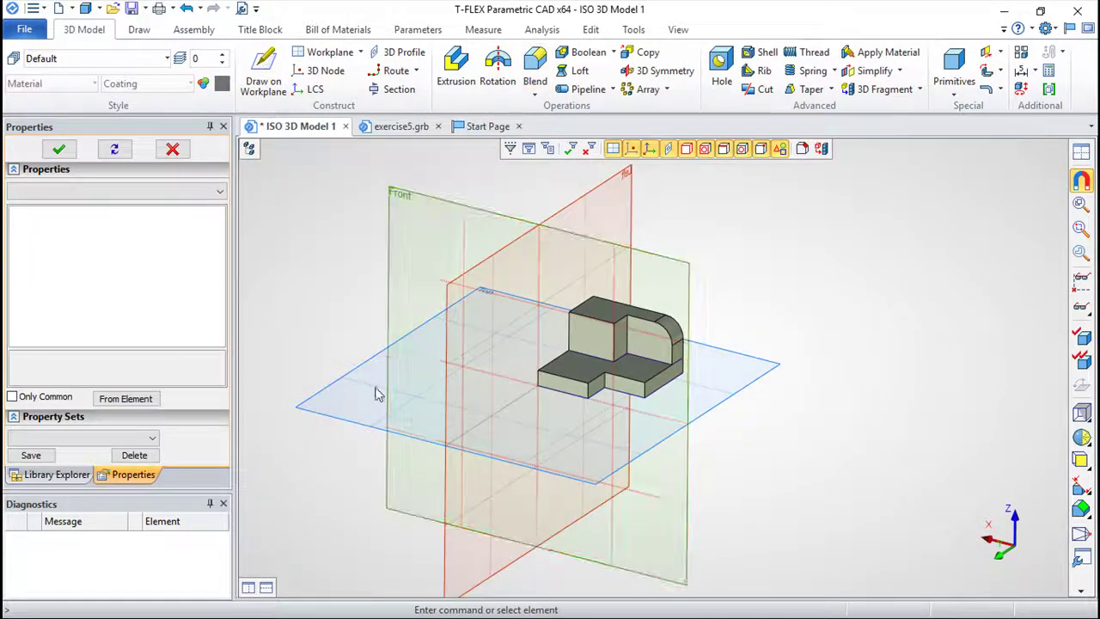
pyautogui.click(451, 578)
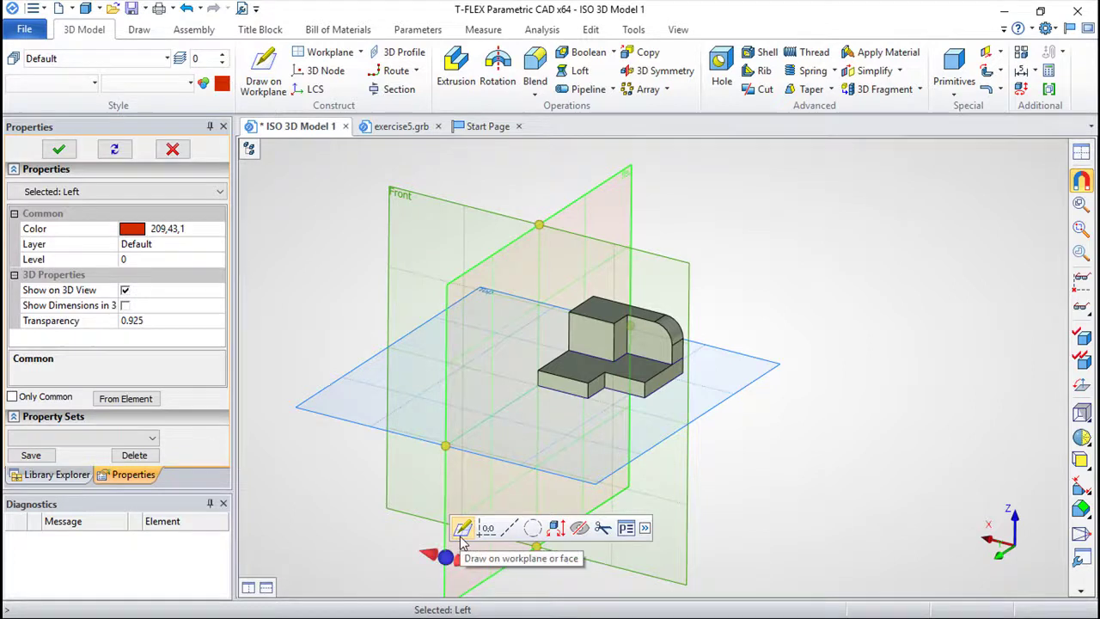
pyautogui.moveTo(465, 566)
pyautogui.mouseDown()
pyautogui.moveTo(472, 572)
pyautogui.moveTo(465, 563)
pyautogui.mouseUp()
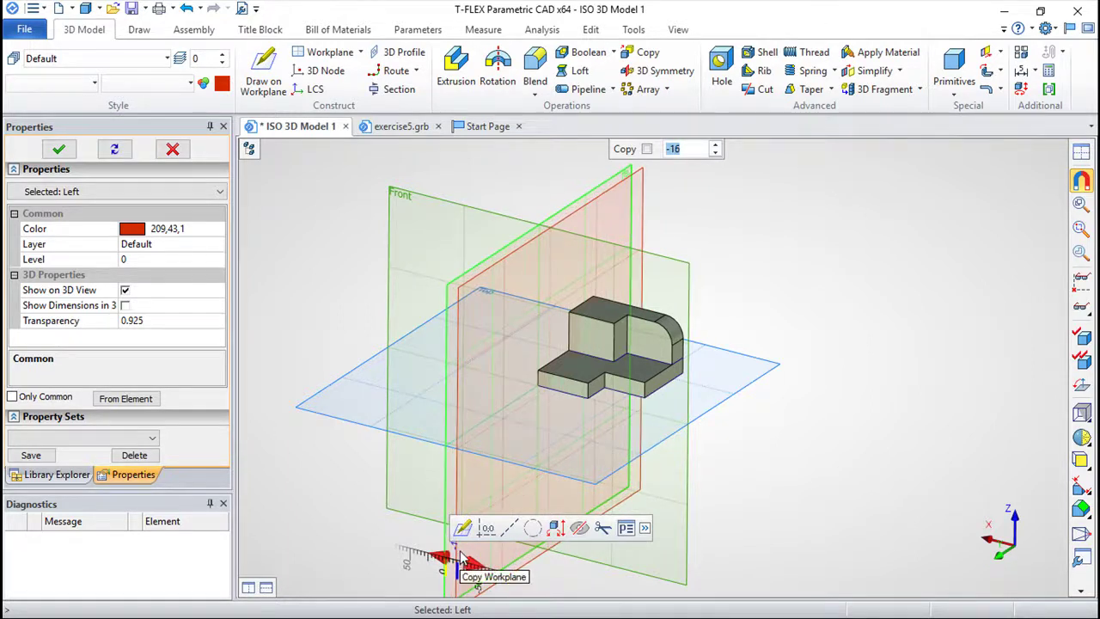
pyautogui.click(464, 563)
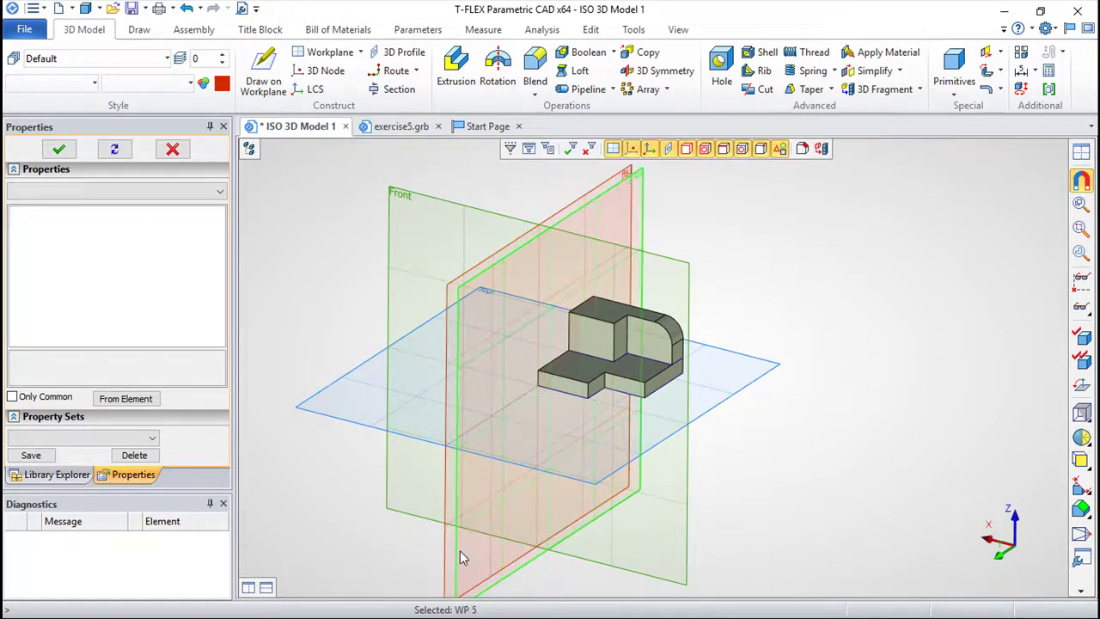
pyautogui.rightClick(801, 215)
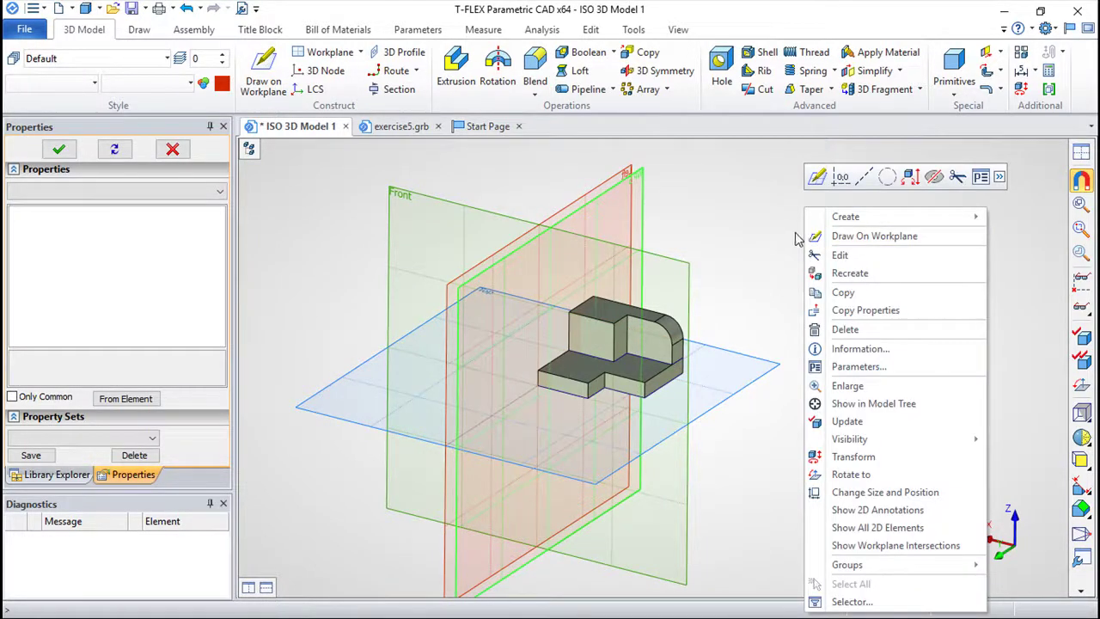
pyautogui.click(788, 238)
# Open a sketch on WP 5 and zoom in with the part outline behind it
pyautogui.moveTo(702, 305)
pyautogui.mouseDown(button='middle')
pyautogui.moveTo(607, 341)
pyautogui.moveTo(731, 233)
pyautogui.moveTo(725, 340)
pyautogui.mouseUp(button='middle')
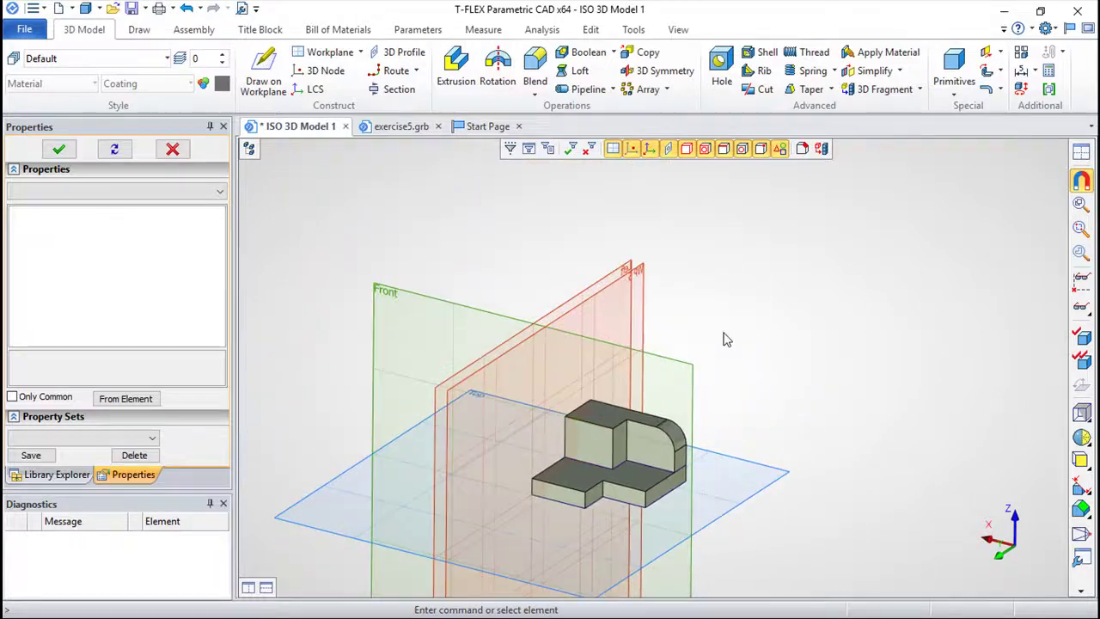
pyautogui.rightClick(647, 317)
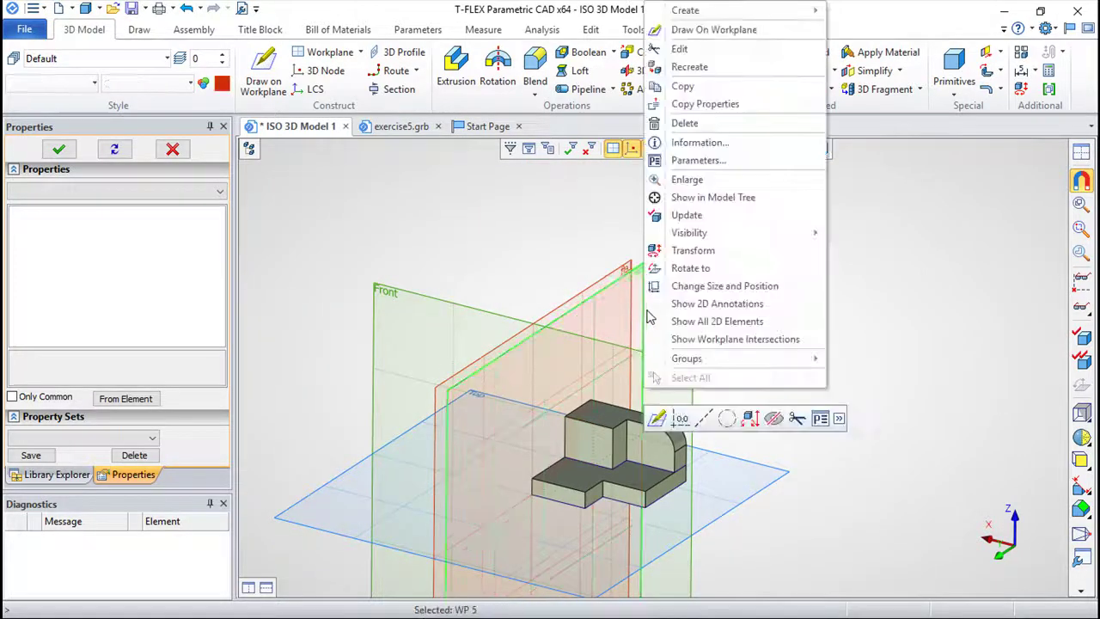
pyautogui.click(692, 30)
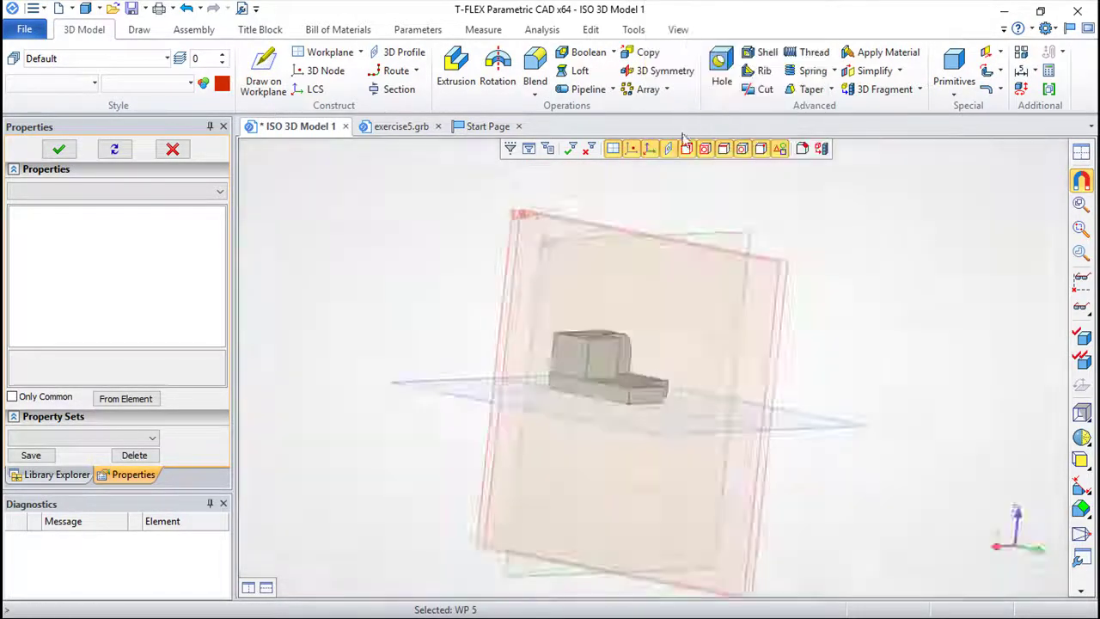
pyautogui.scroll(2, 592, 288)
pyautogui.scroll(1, 592, 292)
pyautogui.scroll(1, 594, 292)
pyautogui.scroll(1, 590, 291)
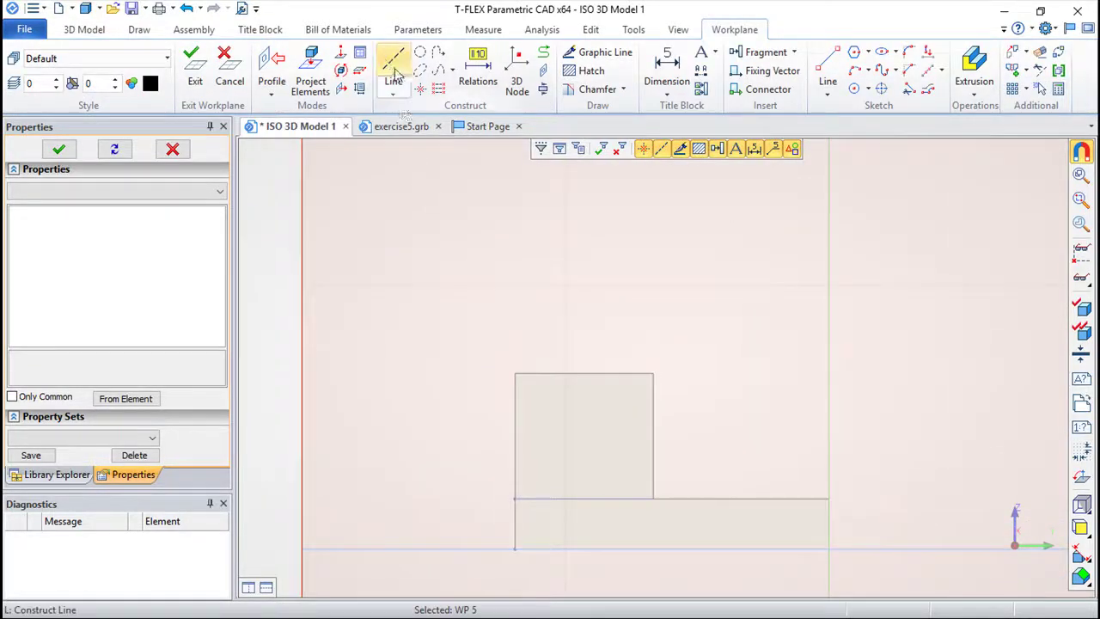
pyautogui.click(828, 59)
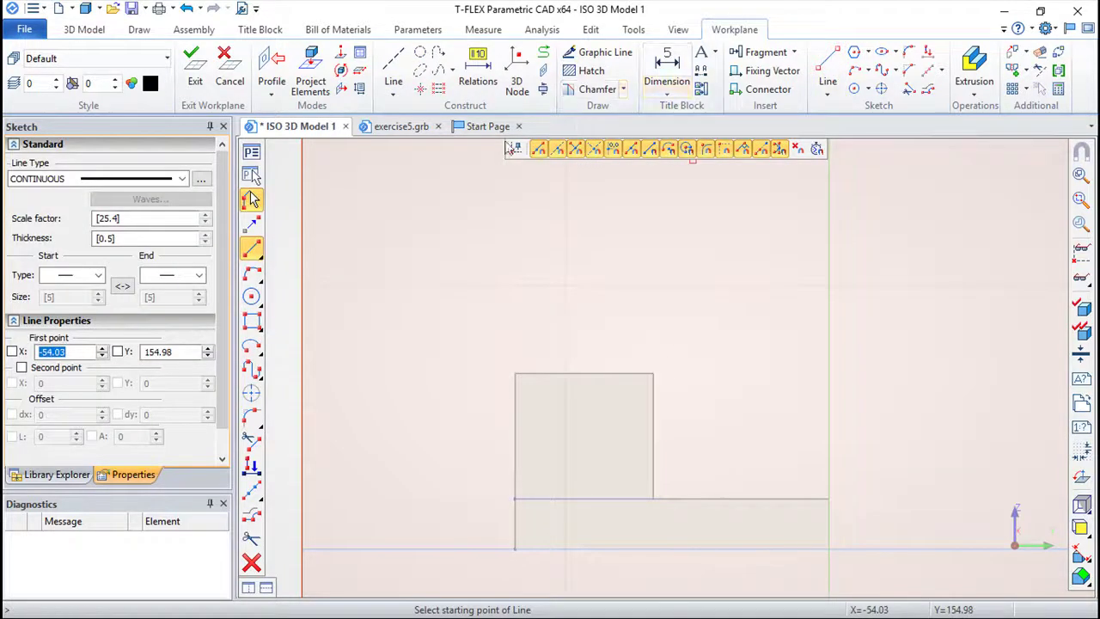
# Project the part's L-shaped side edges into the WP 5 sketch, answering the projection prompts
pyautogui.click(314, 68)
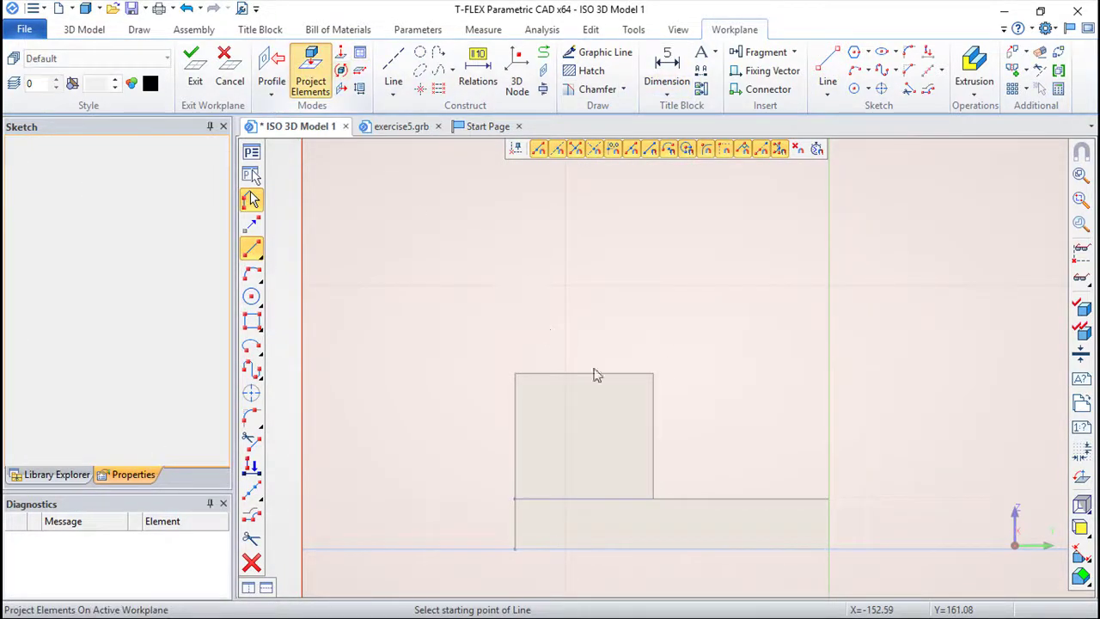
pyautogui.click(662, 508)
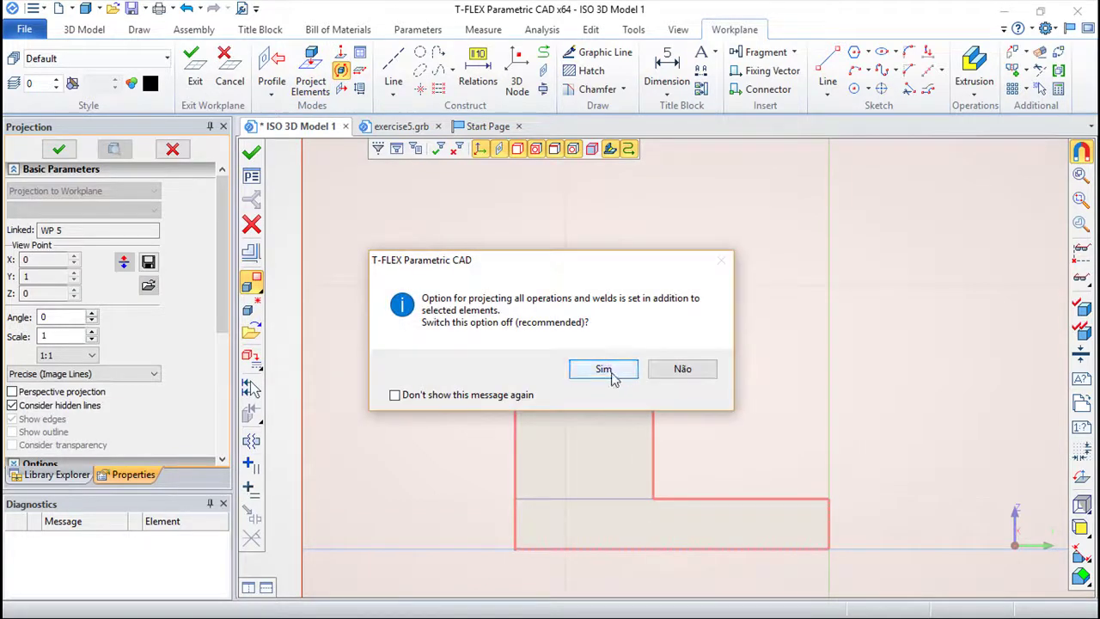
pyautogui.click(605, 370)
pyautogui.scroll(2, 530, 310)
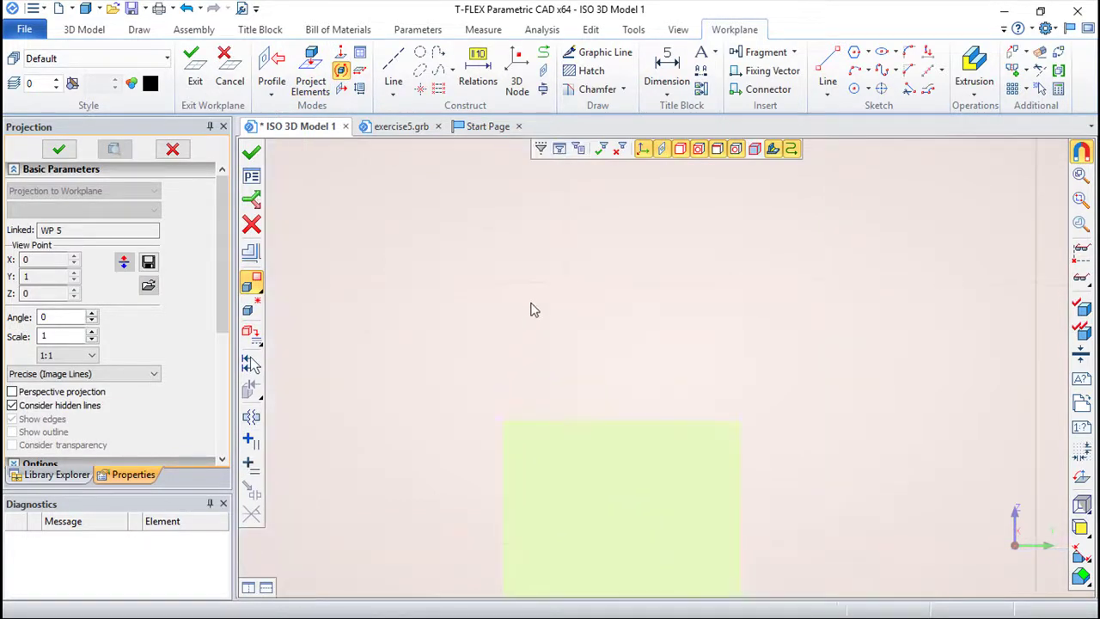
pyautogui.scroll(-2, 703, 337)
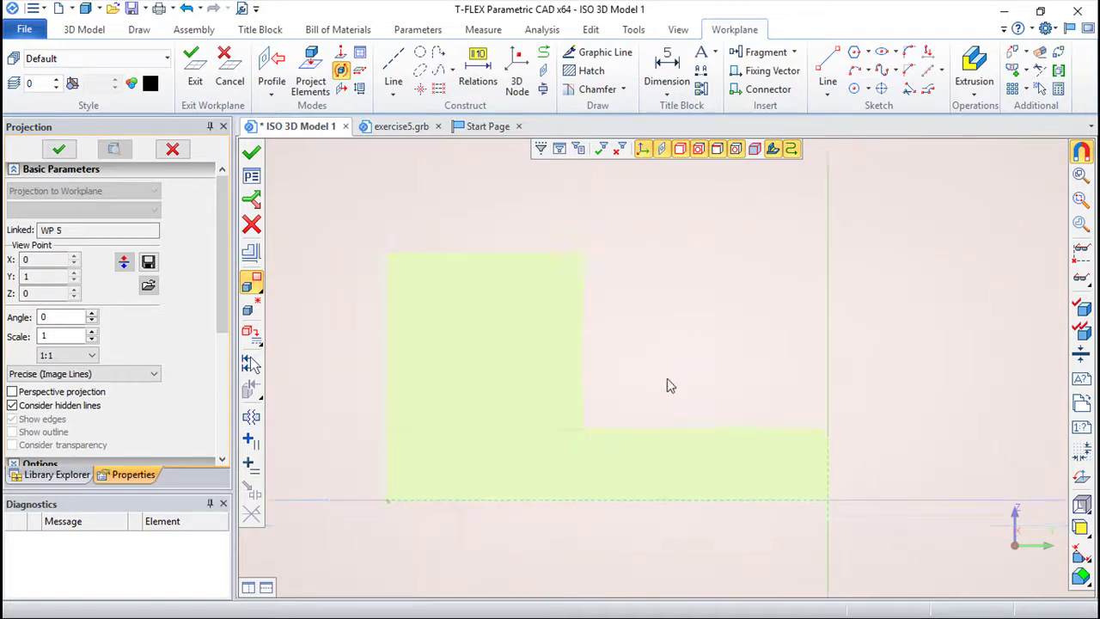
pyautogui.click(311, 68)
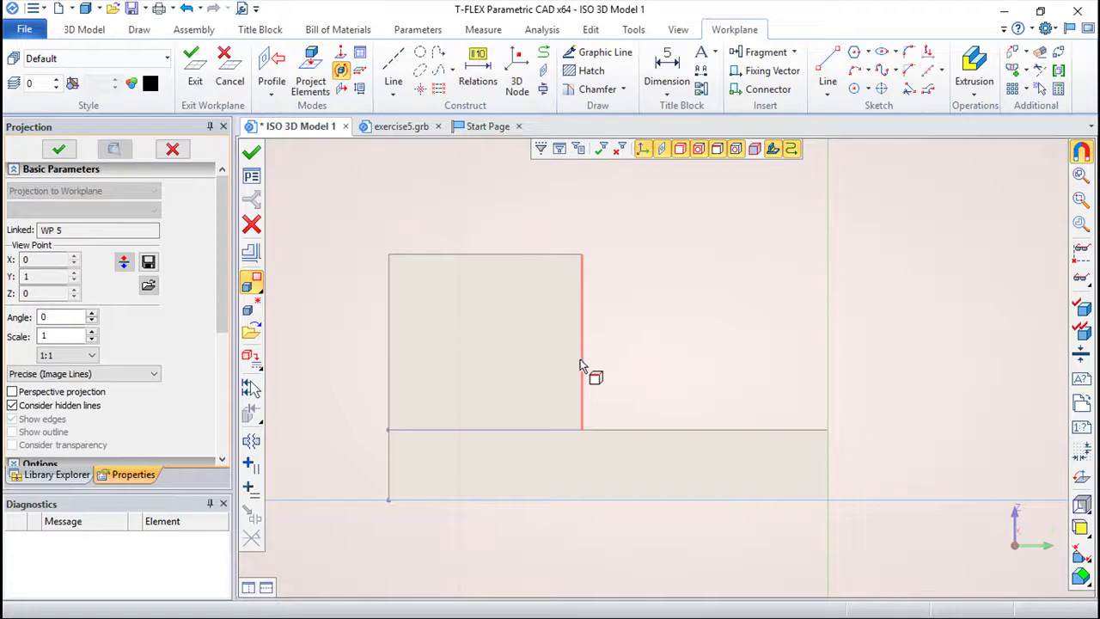
pyautogui.click(571, 365)
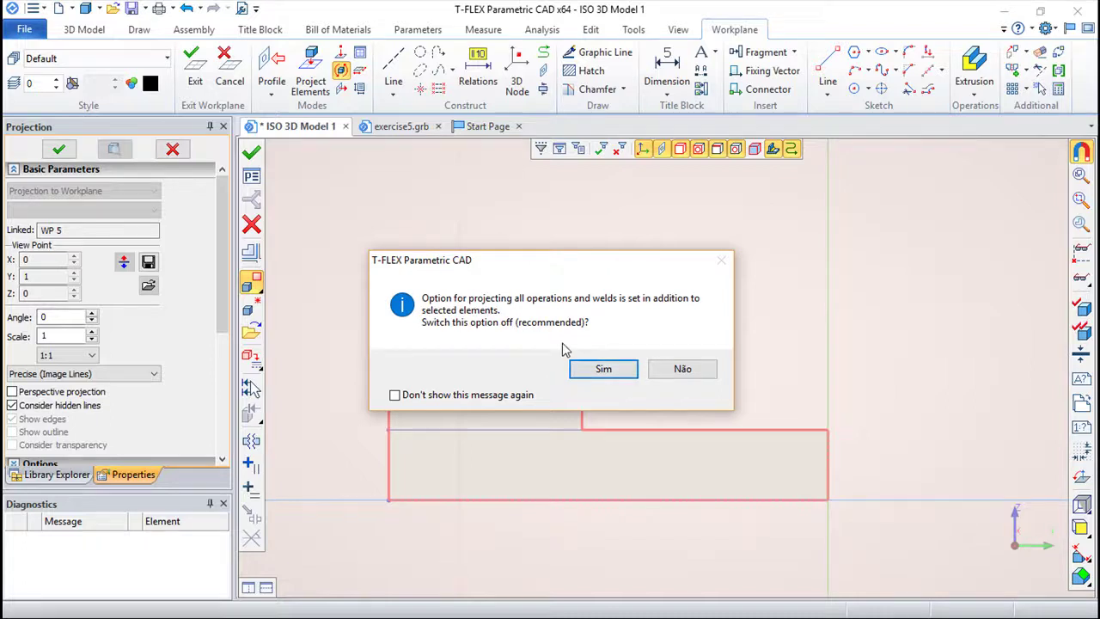
pyautogui.click(683, 369)
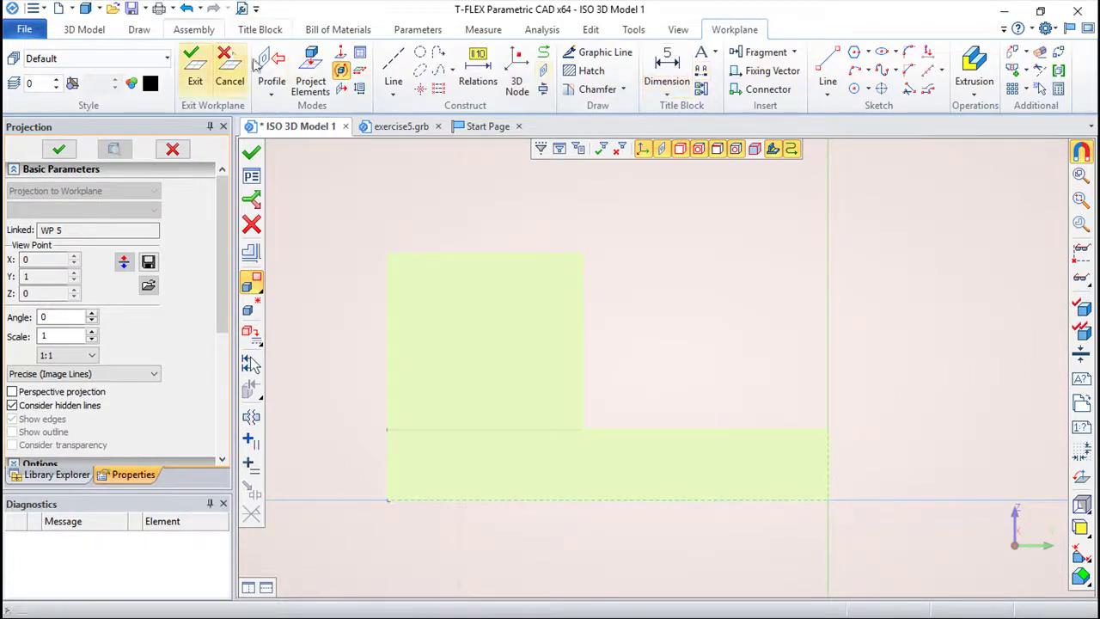
pyautogui.click(406, 69)
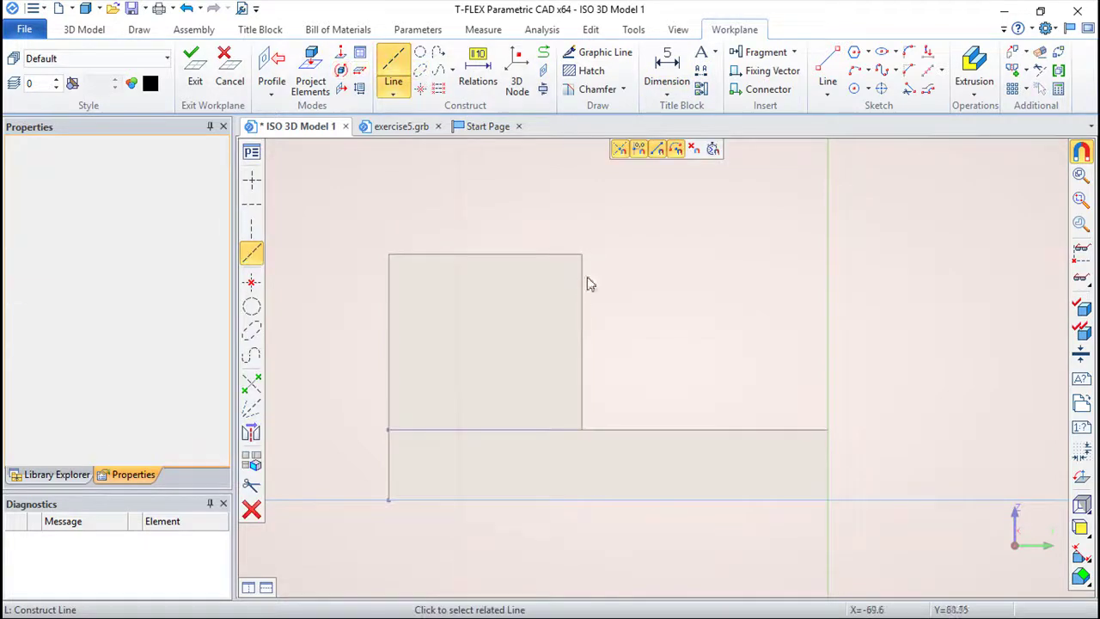
# Place crossing construction lines at the plate's bottom-right corner and offset a vertical line 70
pyautogui.click(251, 179)
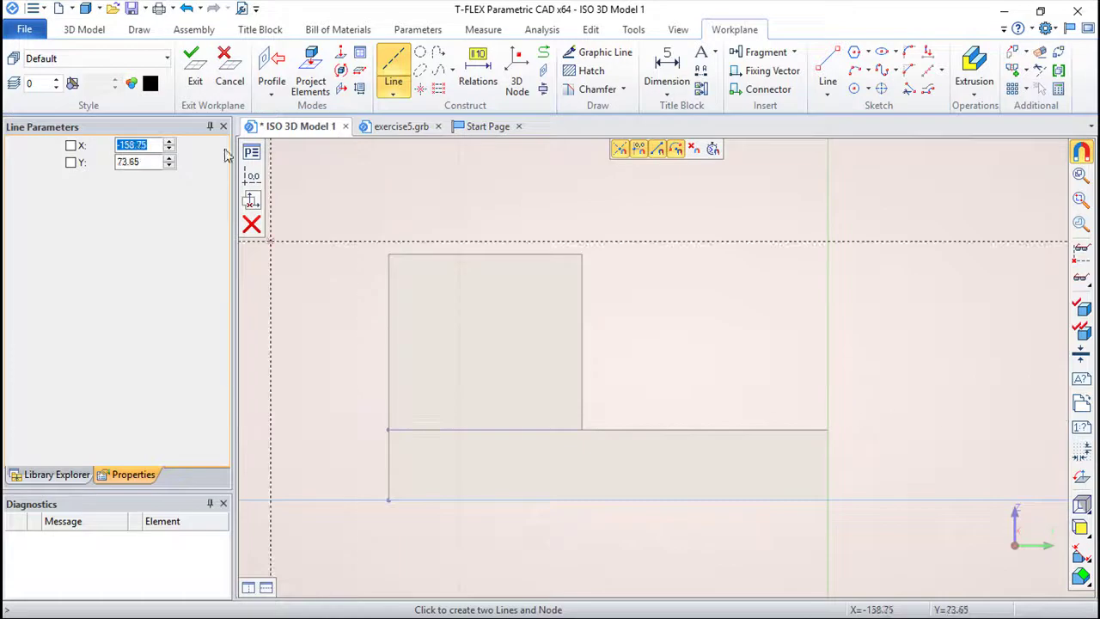
pyautogui.click(619, 516)
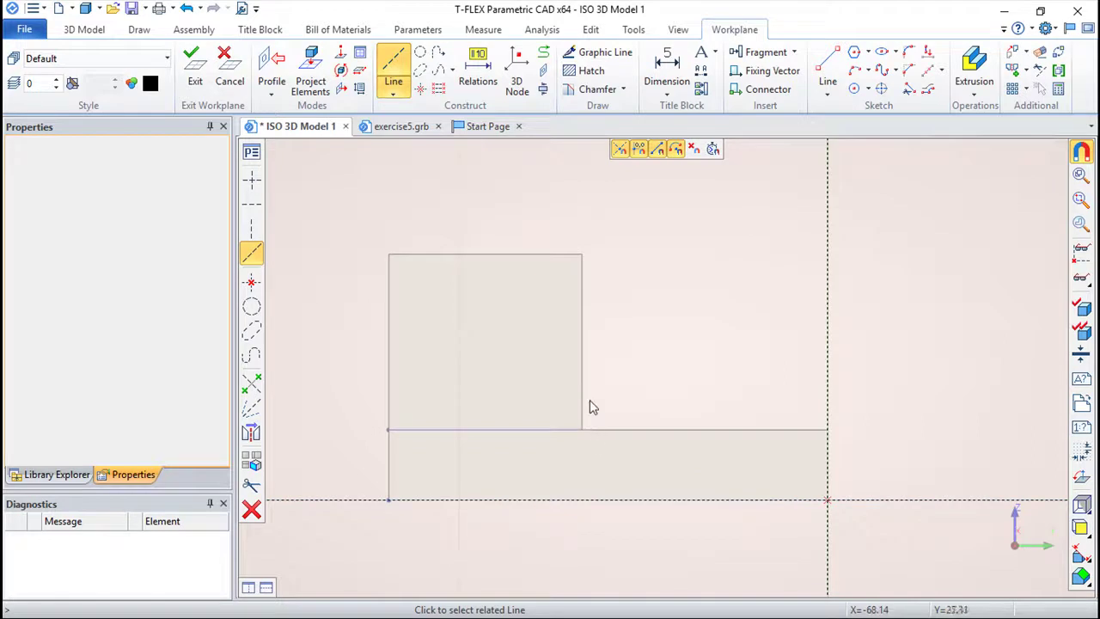
pyautogui.click(830, 312)
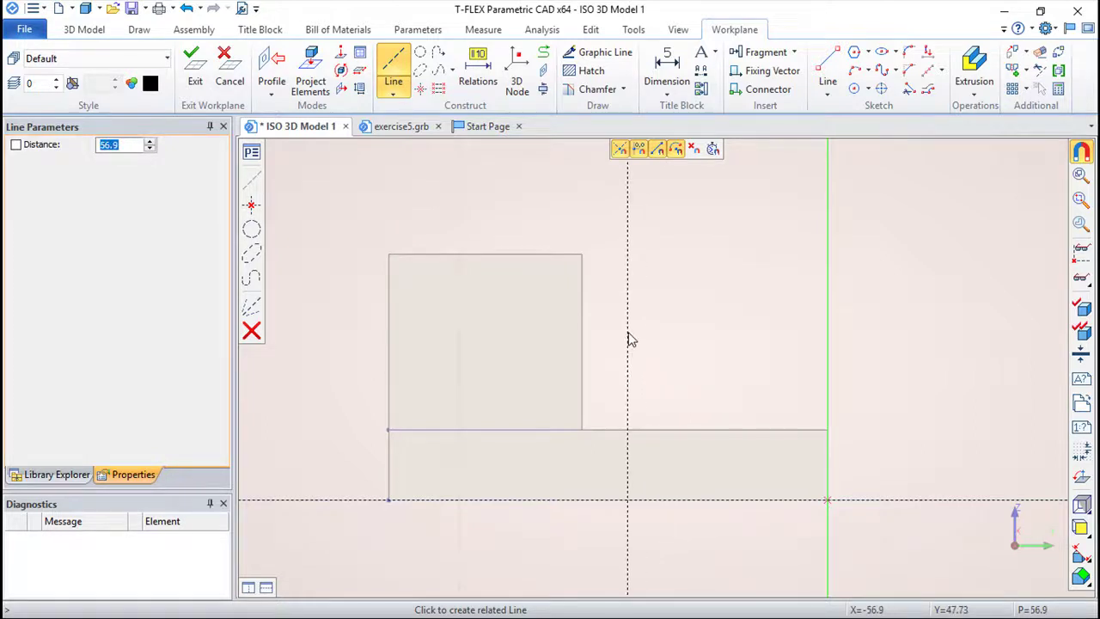
pyautogui.write('70')
pyautogui.press('Return')
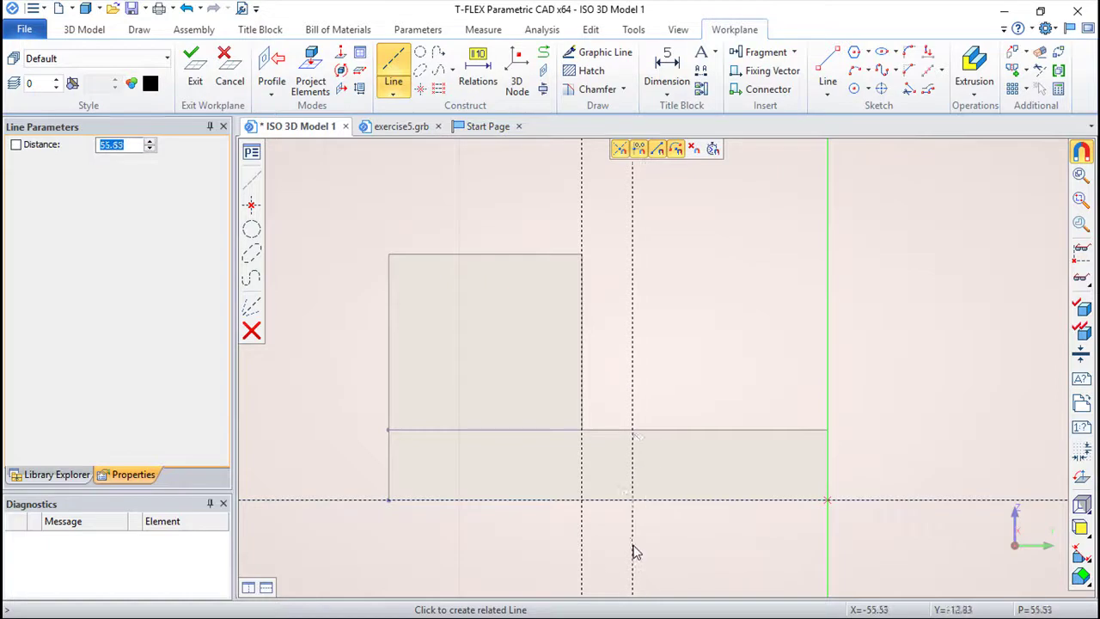
pyautogui.press('Escape')
# Add horizontal construction lines offset 20 above the bottom edge, then 50 above that
pyautogui.click(859, 505)
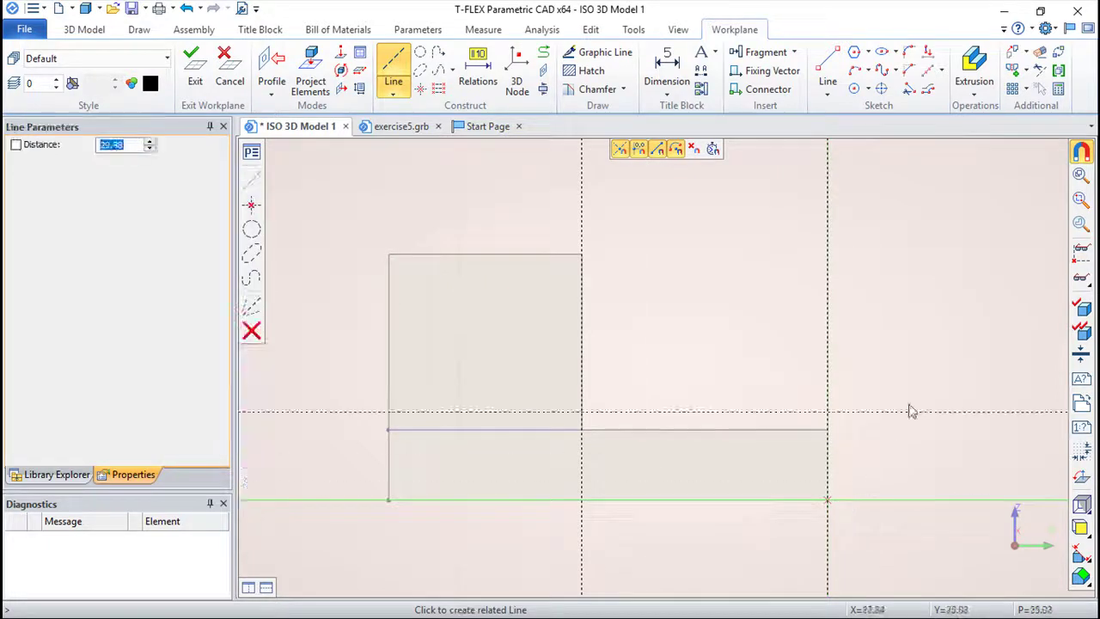
pyautogui.write('20')
pyautogui.press('Return')
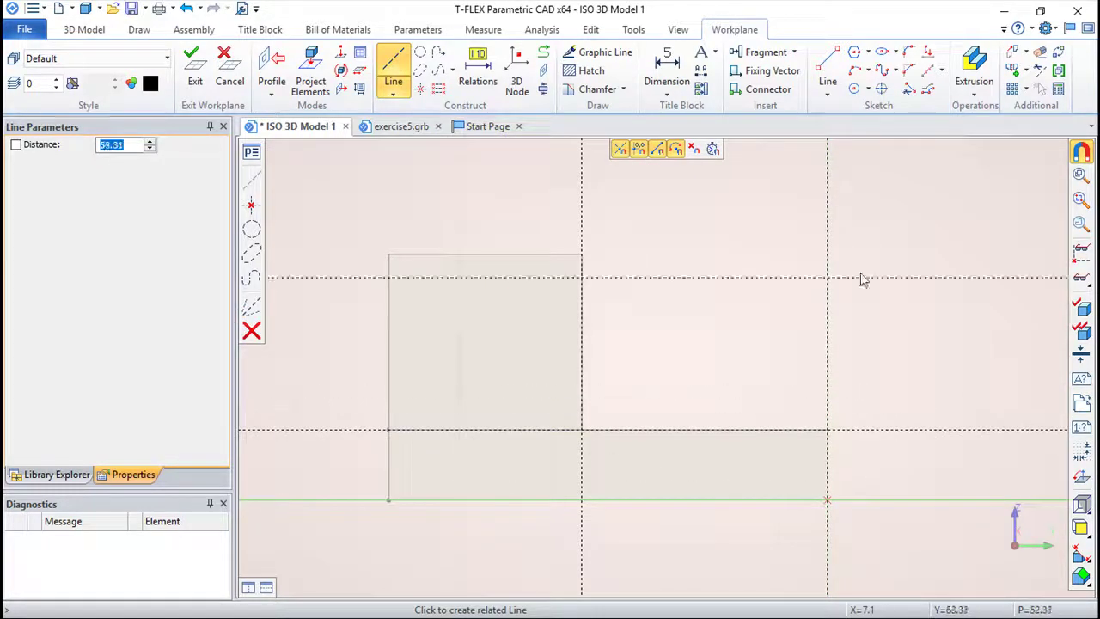
pyautogui.press('Escape')
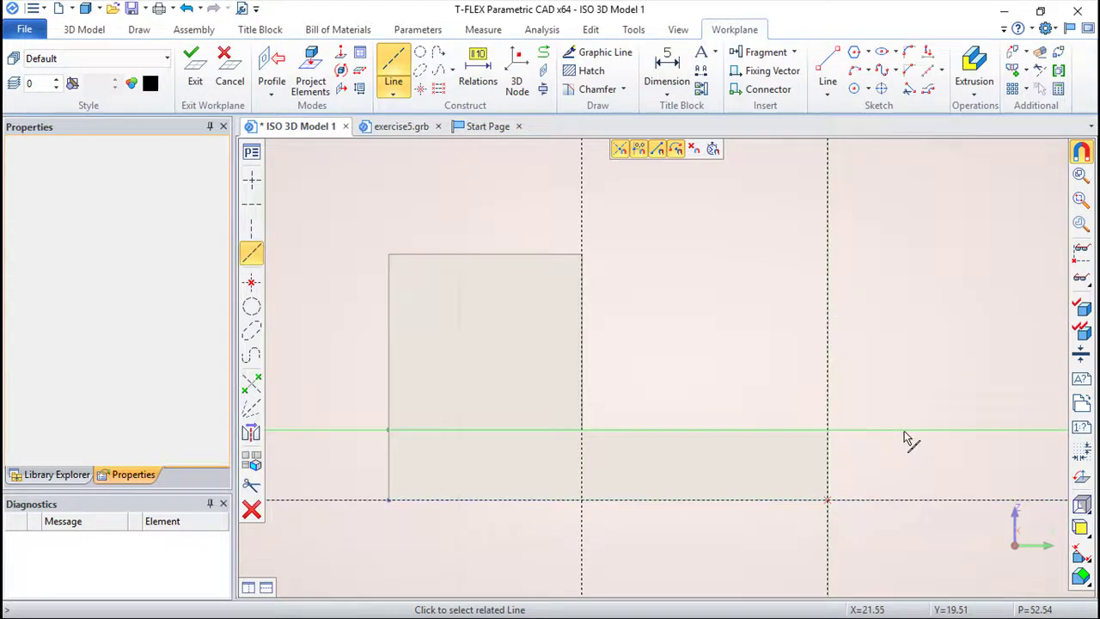
pyautogui.click(908, 431)
pyautogui.write('50')
pyautogui.press('Return')
pyautogui.press('Escape')
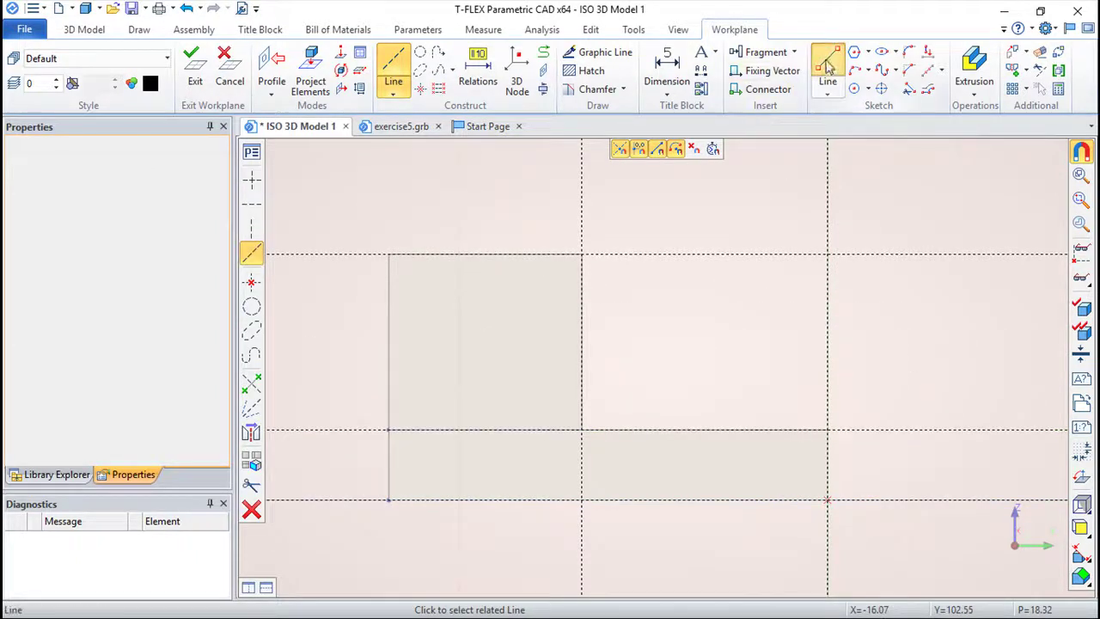
# Sketch a diagonal line from the block's top corner to the plate's right edge and exit the workplane
pyautogui.click(828, 67)
pyautogui.click(582, 255)
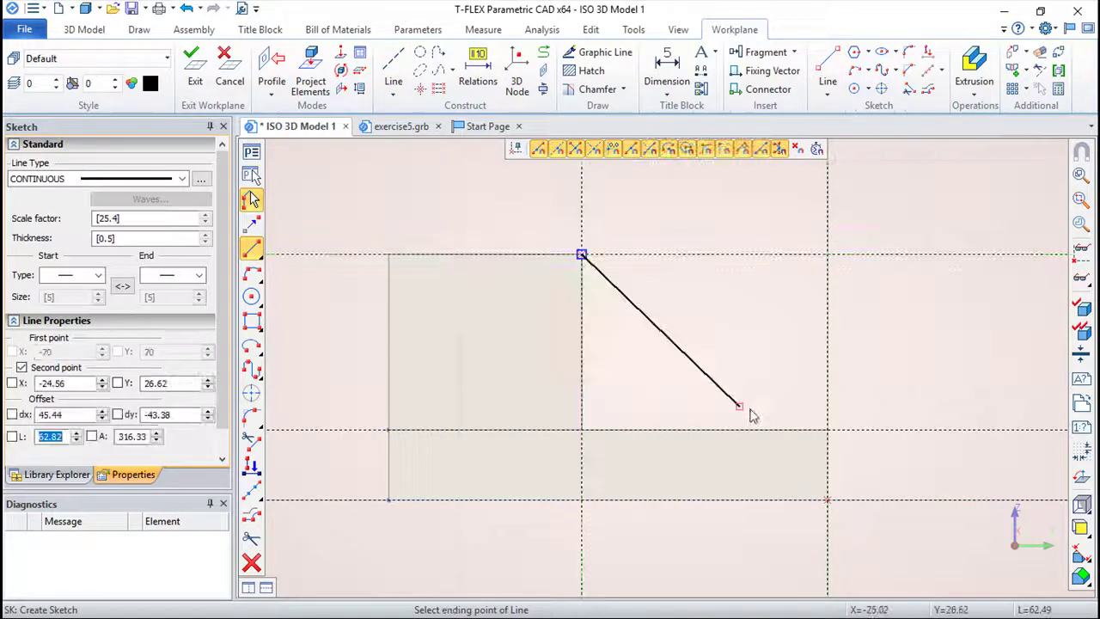
pyautogui.click(828, 430)
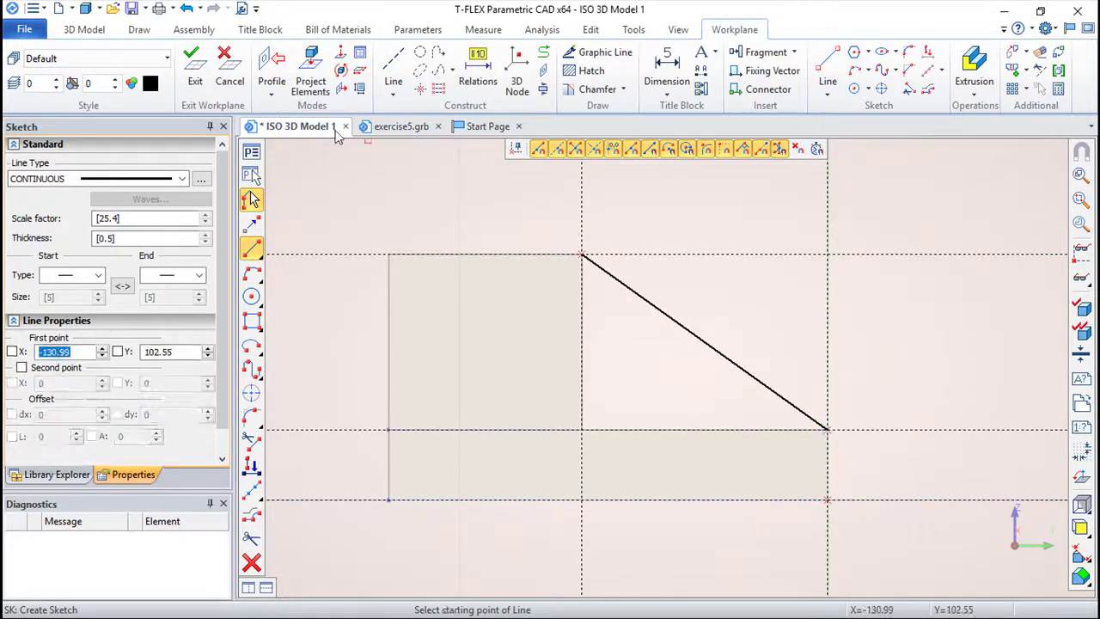
pyautogui.click(193, 69)
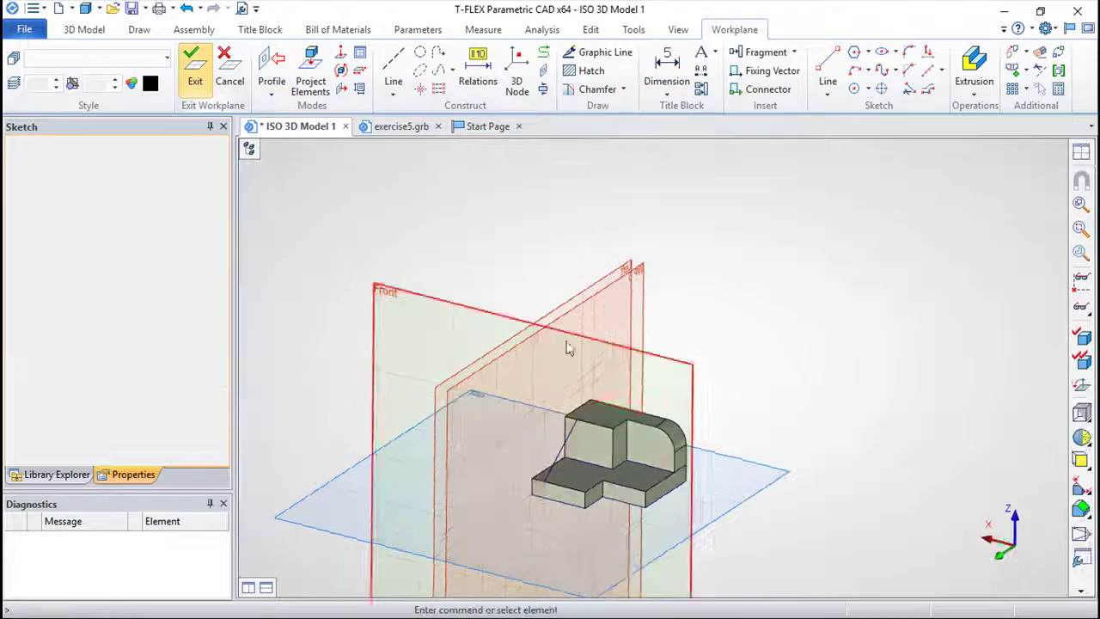
# Add a symmetric 10-thick rib along the sketched diagonal, 3D Profile_3
pyautogui.moveTo(788, 542)
pyautogui.mouseDown(button='middle')
pyautogui.moveTo(700, 517)
pyautogui.moveTo(589, 388)
pyautogui.moveTo(582, 215)
pyautogui.mouseUp(button='middle')
pyautogui.scroll(3, 632, 427)
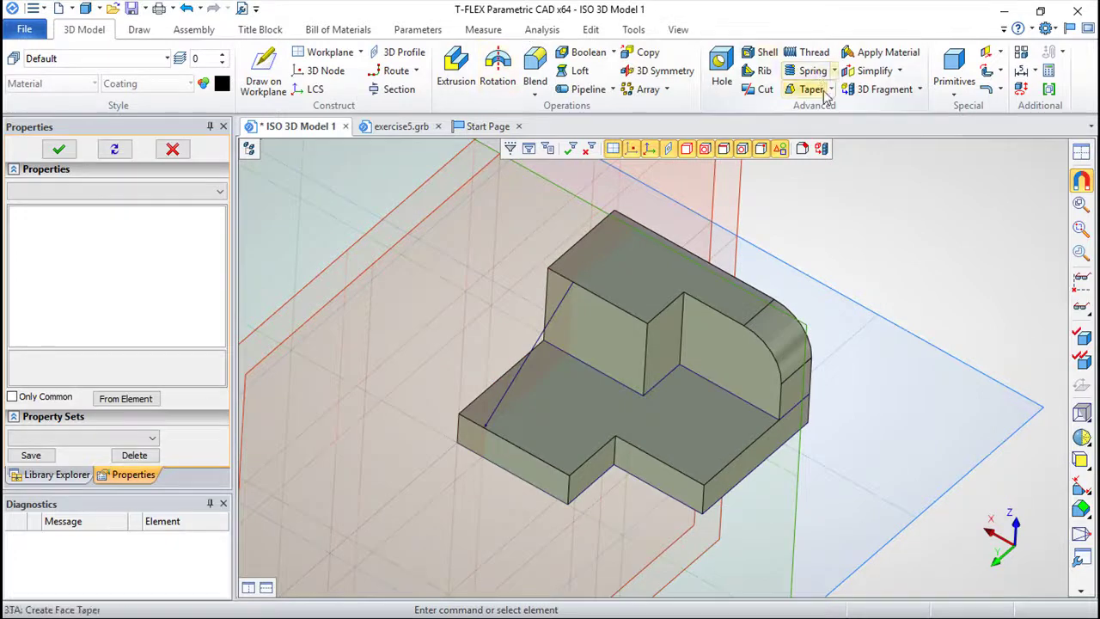
pyautogui.click(761, 70)
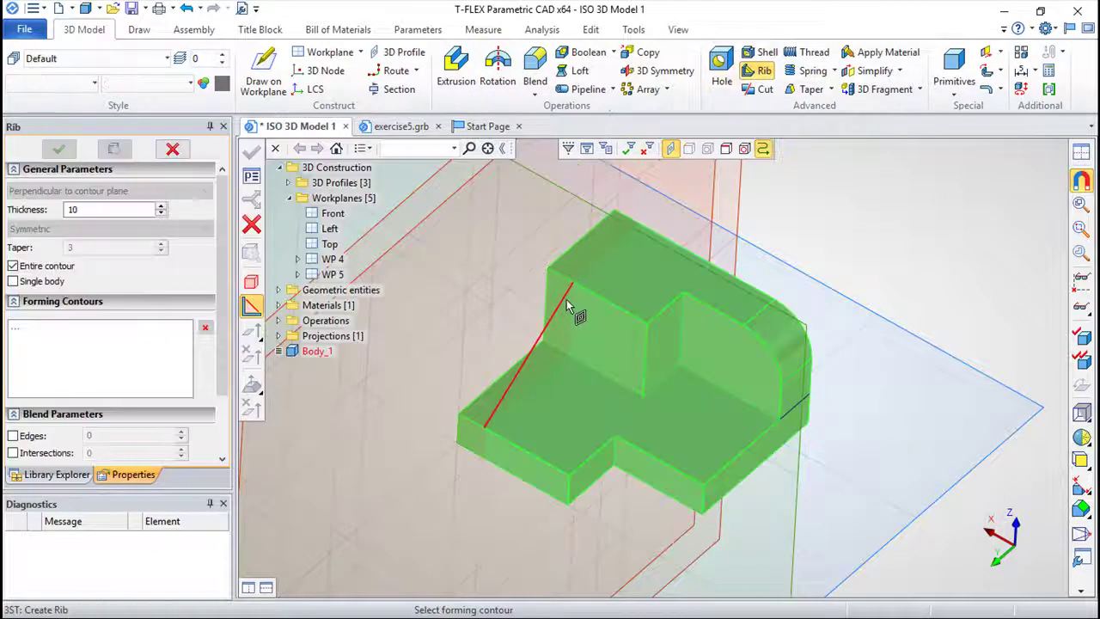
pyautogui.click(566, 305)
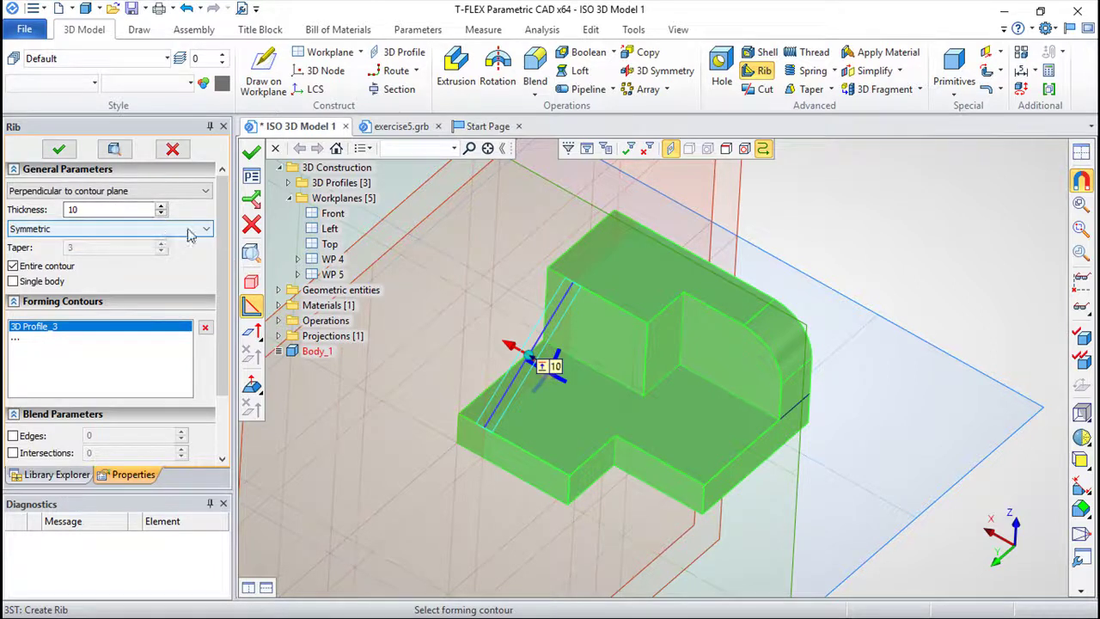
pyautogui.moveTo(528, 503); pyautogui.dragTo(442, 368, button='middle')
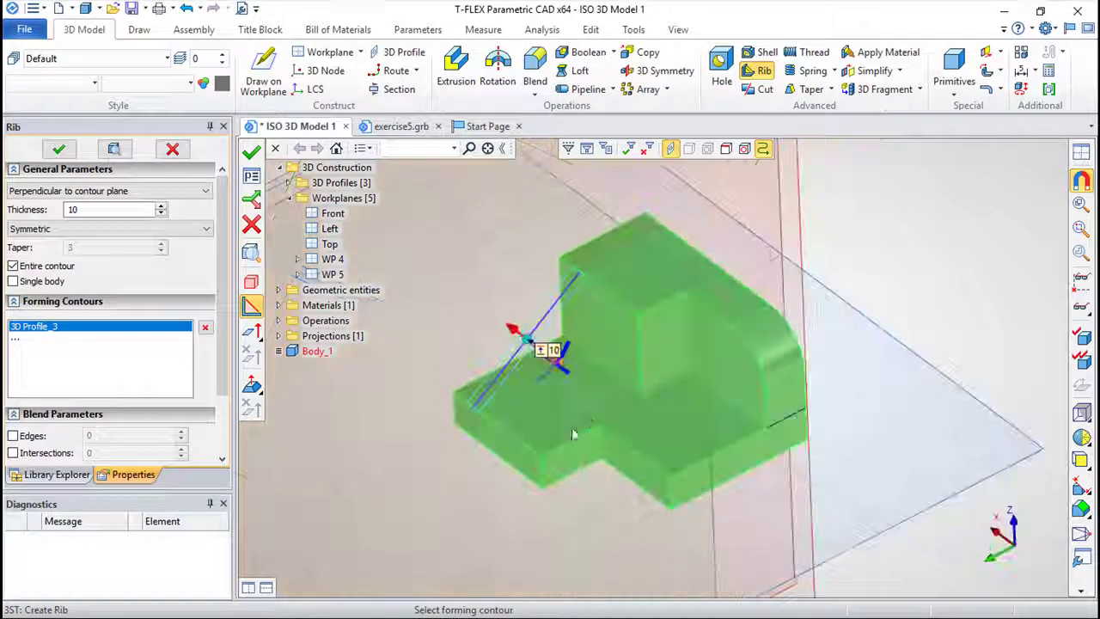
pyautogui.click(251, 151)
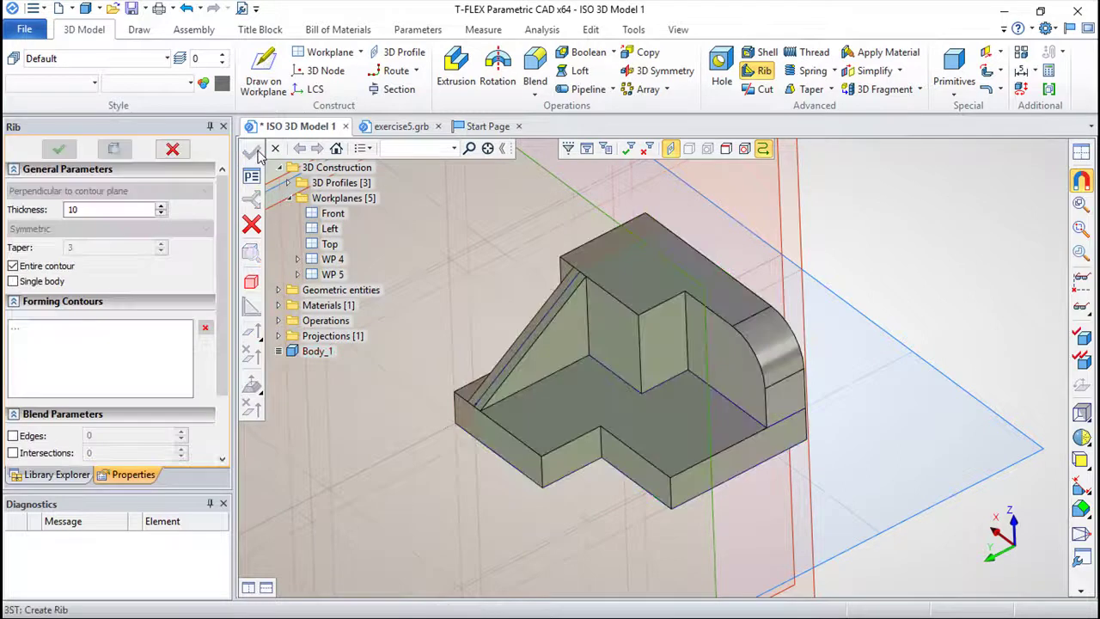
pyautogui.moveTo(636, 456)
pyautogui.mouseDown(button='middle')
pyautogui.moveTo(997, 388)
pyautogui.moveTo(780, 381)
pyautogui.mouseUp(button='middle')
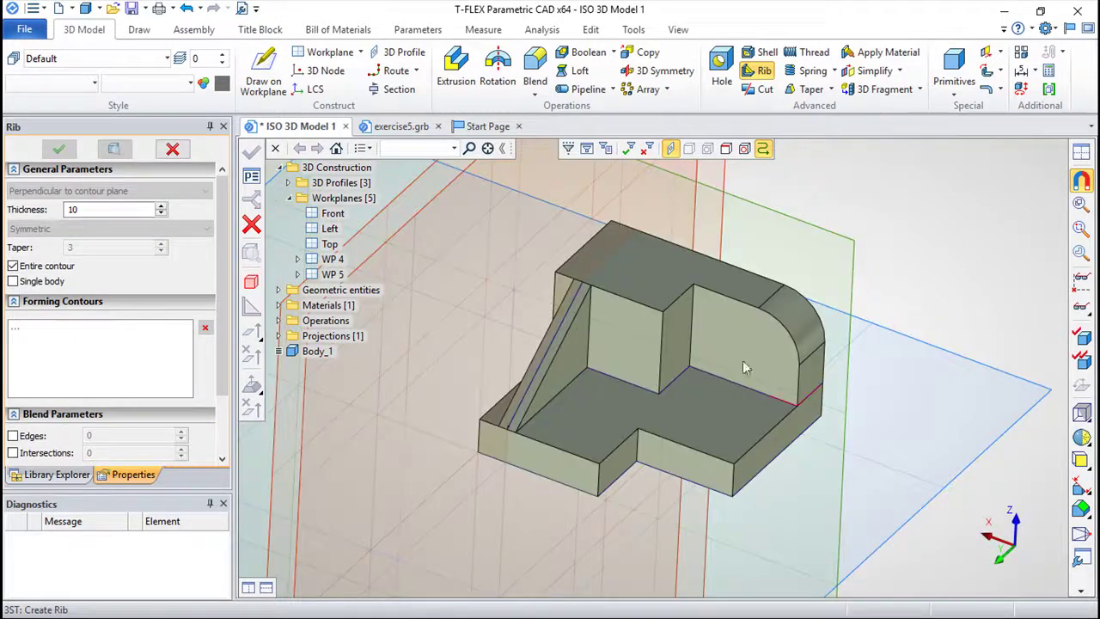
pyautogui.press('Escape')
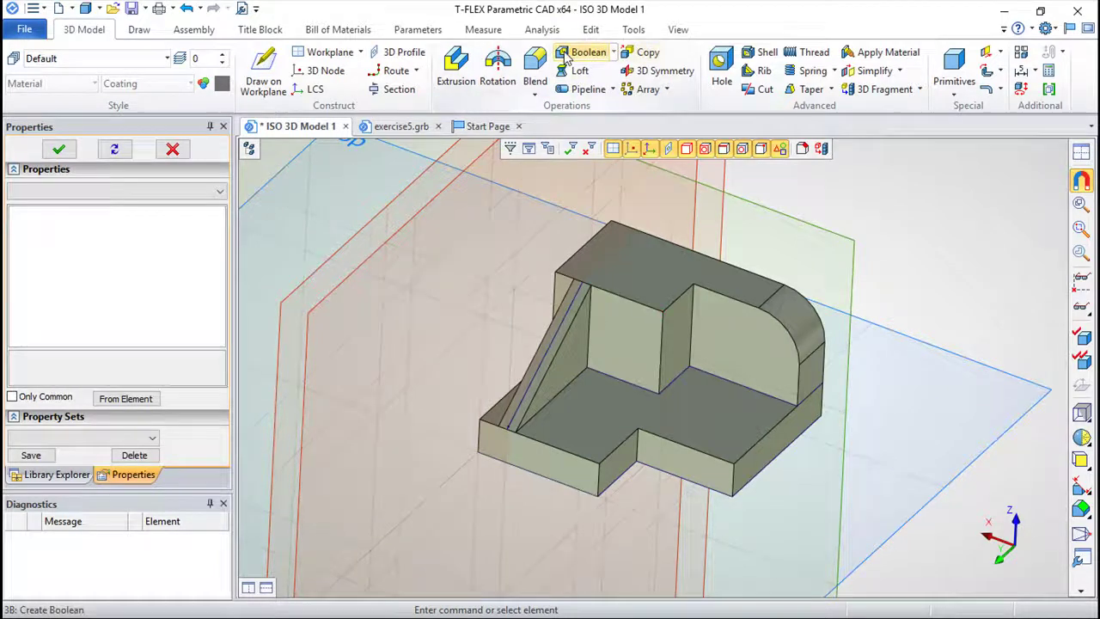
pyautogui.click(588, 53)
pyautogui.click(745, 352)
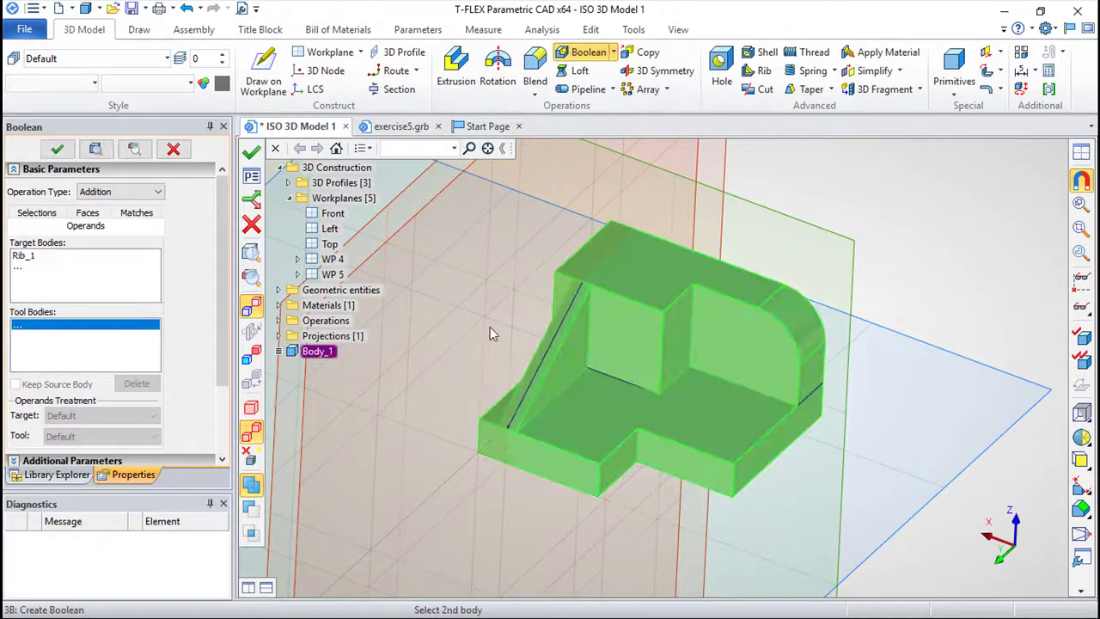
pyautogui.click(430, 249)
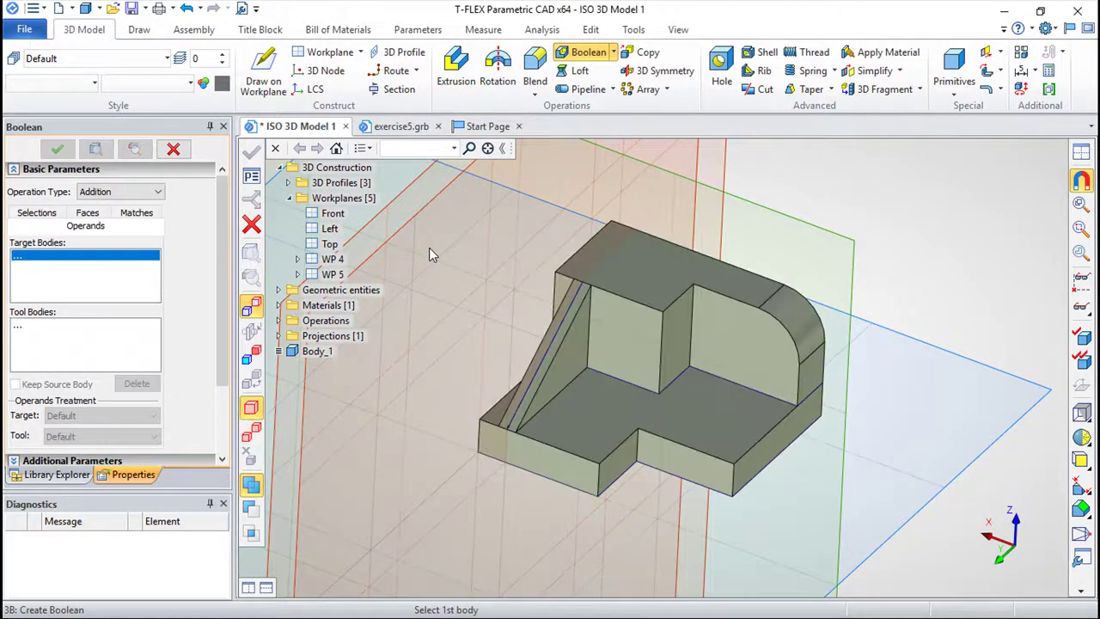
pyautogui.scroll(-3, 413, 245)
pyautogui.press('Escape')
pyautogui.moveTo(820, 246)
pyautogui.mouseDown(button='middle')
pyautogui.moveTo(832, 463)
pyautogui.moveTo(847, 460)
pyautogui.moveTo(822, 238)
pyautogui.moveTo(832, 236)
pyautogui.moveTo(866, 245)
pyautogui.moveTo(731, 518)
pyautogui.moveTo(727, 457)
pyautogui.mouseUp(button='middle')
pyautogui.scroll(3, 695, 388)
pyautogui.scroll(-3, 616, 367)
pyautogui.moveTo(678, 422)
pyautogui.mouseDown(button='middle')
pyautogui.moveTo(879, 284)
pyautogui.moveTo(867, 289)
pyautogui.mouseUp(button='middle')
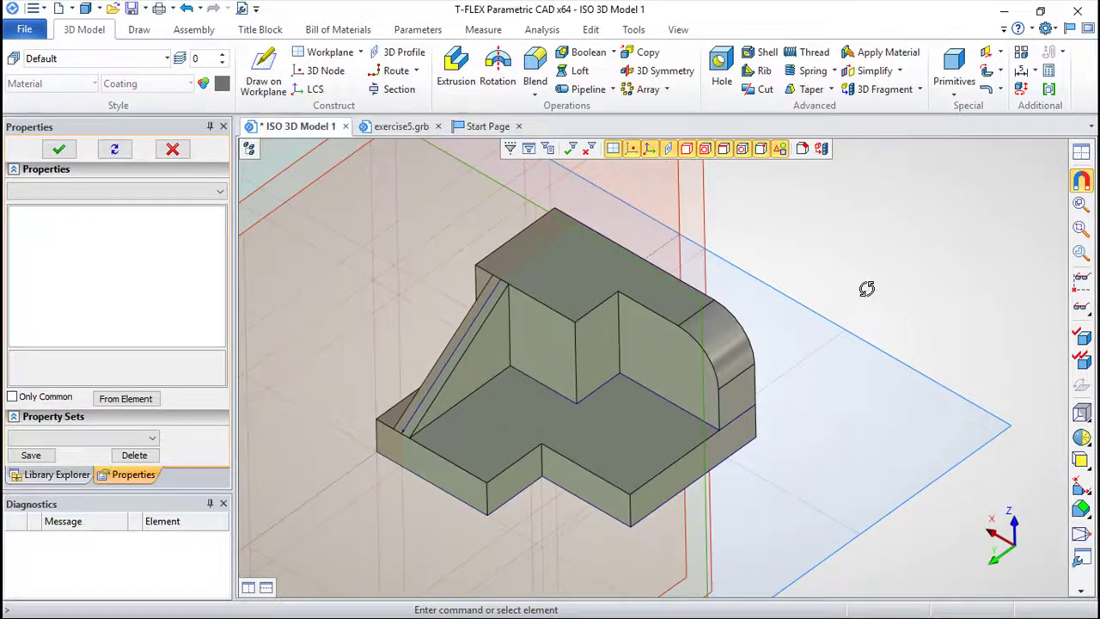